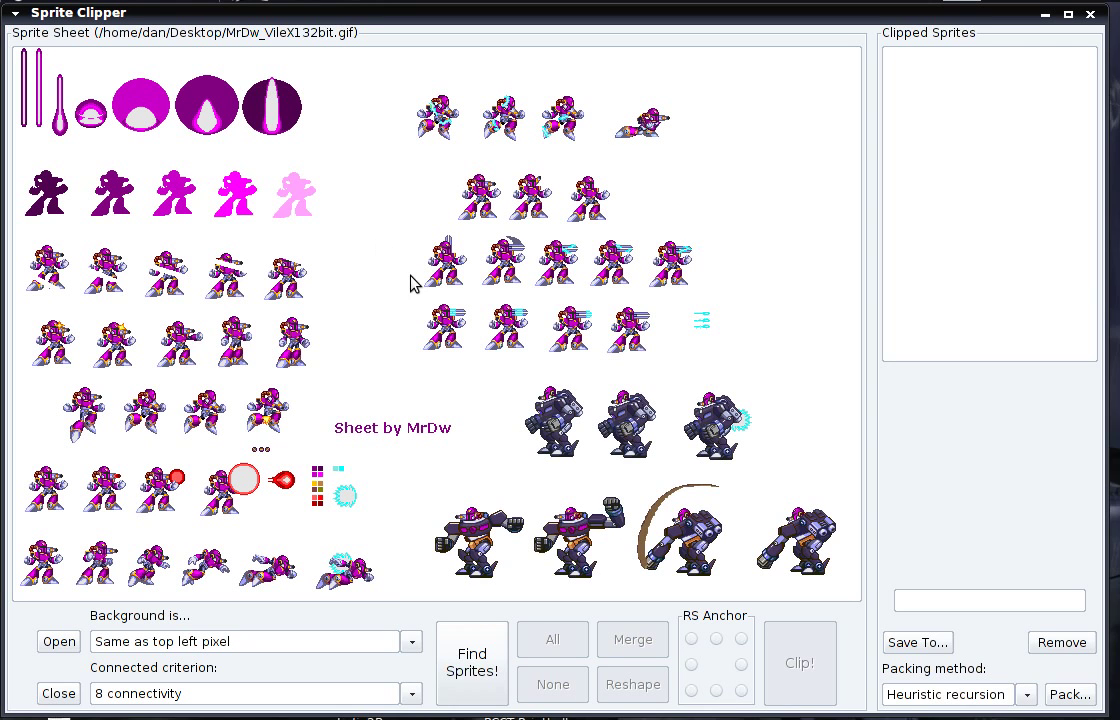
Keep MrDw_VileX132bit.gif's background as 'Same as top left pixel' with 8 connectivity
{"action": "left_click", "coordinate": [411, 643]}
{"action": "left_click", "coordinate": [313, 669]}
Run Find Sprites! on the sheet and clip the four round orb sprites in the top row
{"action": "left_click", "coordinate": [488, 657]}
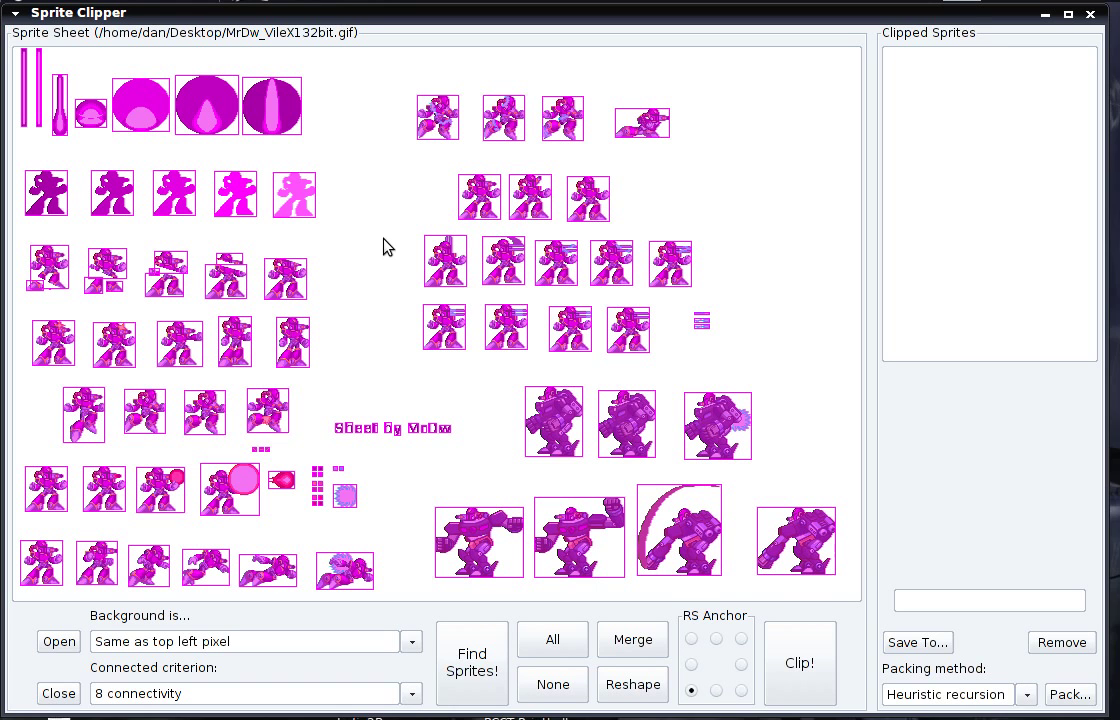
{"action": "mouse_move", "coordinate": [90, 45]}
{"action": "left_mouse_down"}
{"action": "mouse_move", "coordinate": [88, 104]}
{"action": "mouse_move", "coordinate": [122, 92]}
{"action": "mouse_move", "coordinate": [247, 110]}
{"action": "left_mouse_up"}
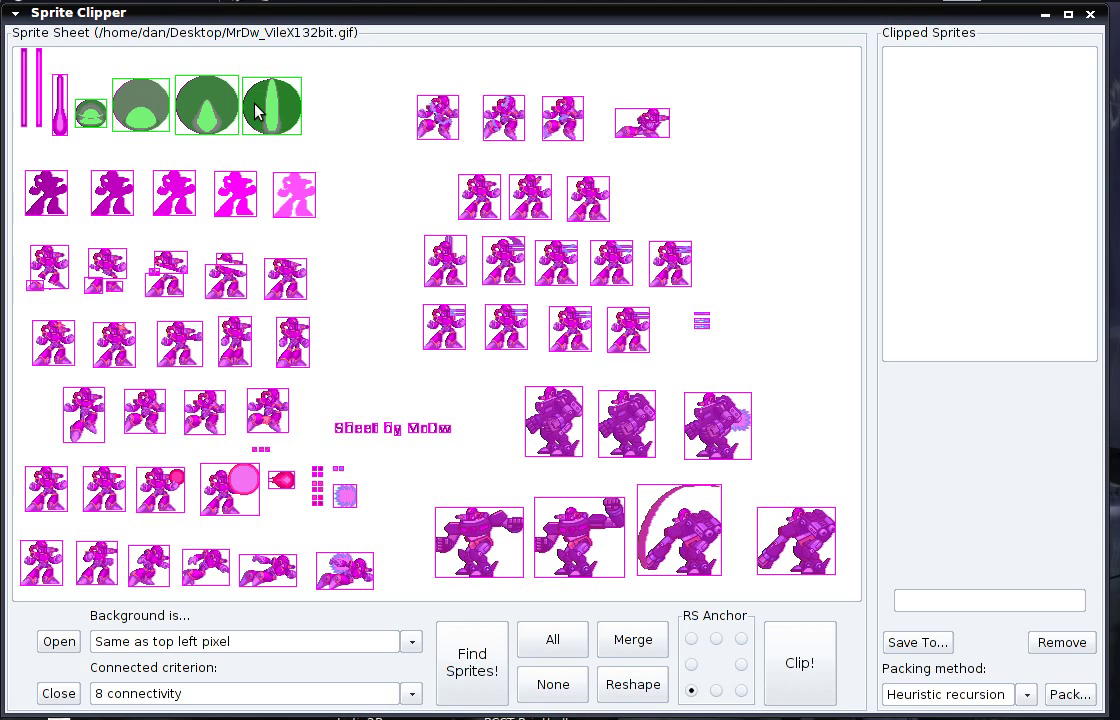
{"action": "left_click", "coordinate": [803, 673]}
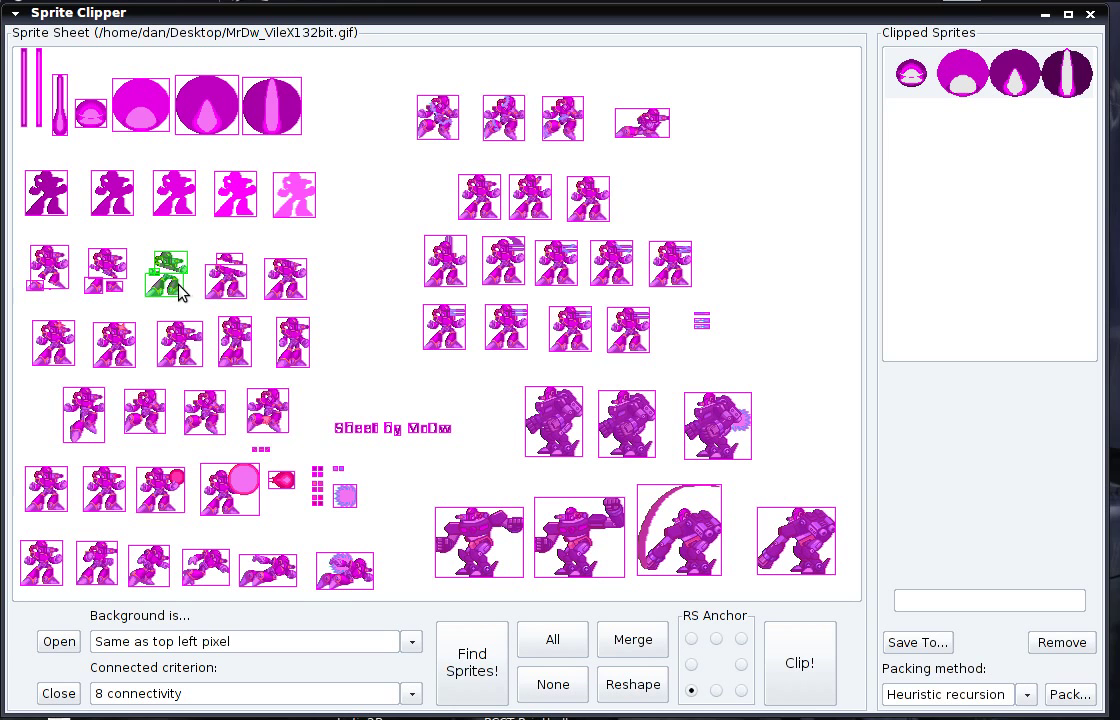
Merge the two split Vile pieces into one sprite, clip it, and select the bottom-row sprites
{"action": "left_click", "coordinate": [638, 646]}
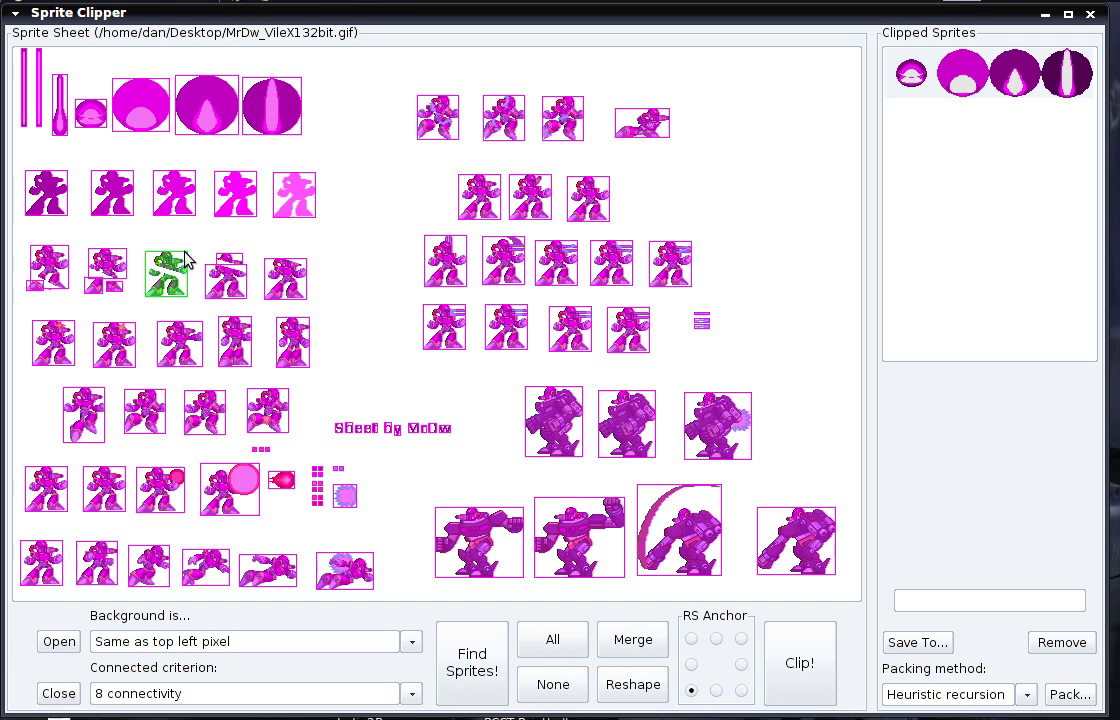
{"action": "left_click", "coordinate": [152, 240]}
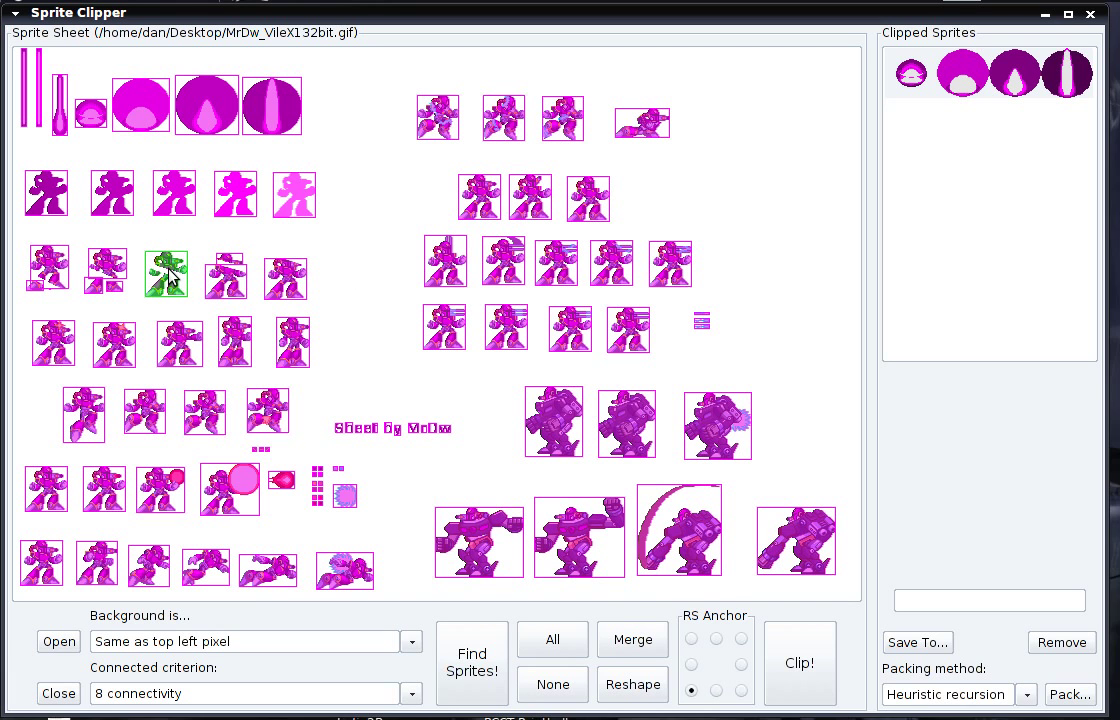
{"action": "left_click", "coordinate": [810, 660]}
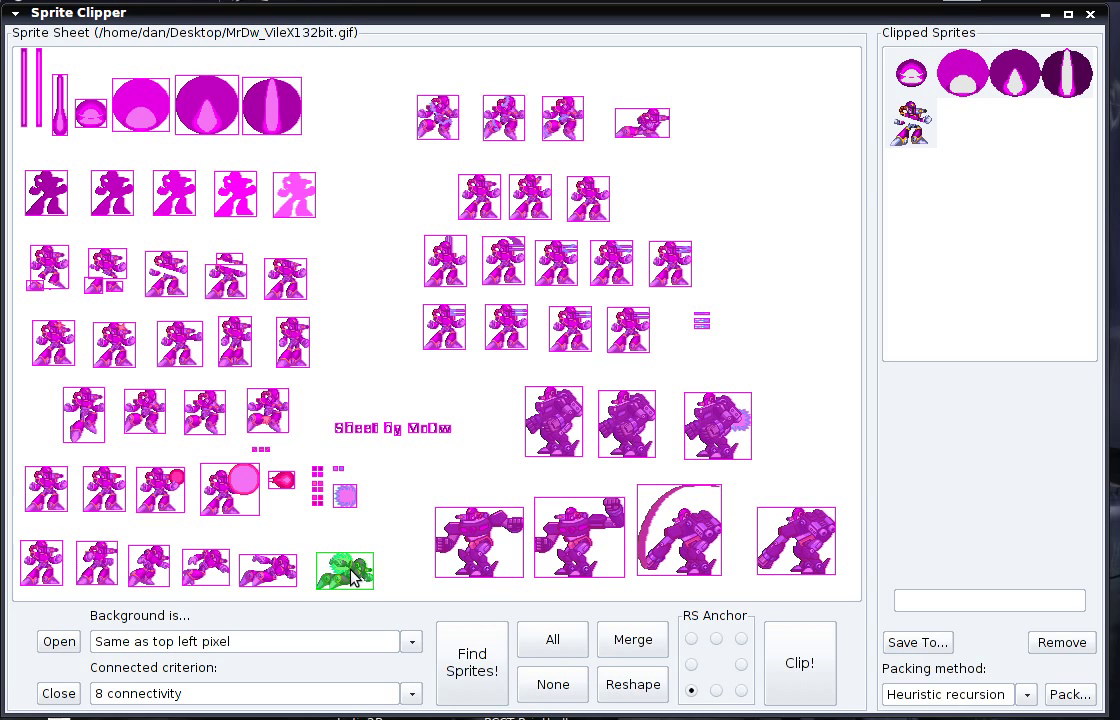
{"action": "left_click_drag", "start_coordinate": [98, 572], "coordinate": [330, 575]}
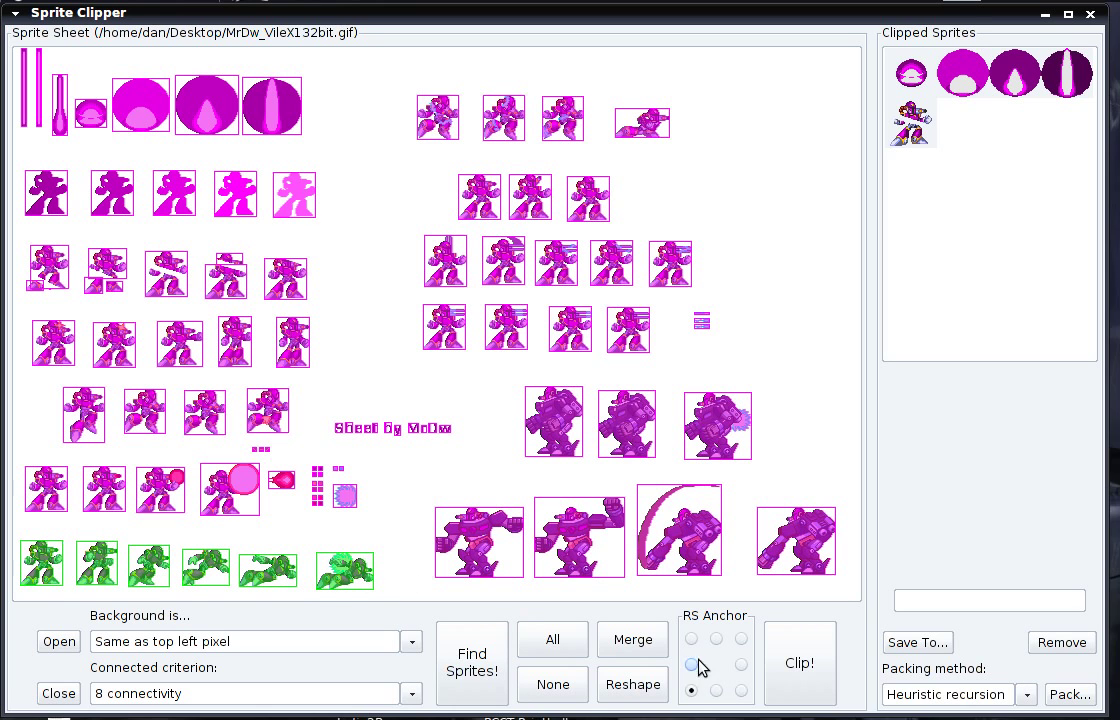
Reshape the six bottom-row sprites' outlines and clip all six
{"action": "left_click", "coordinate": [632, 688]}
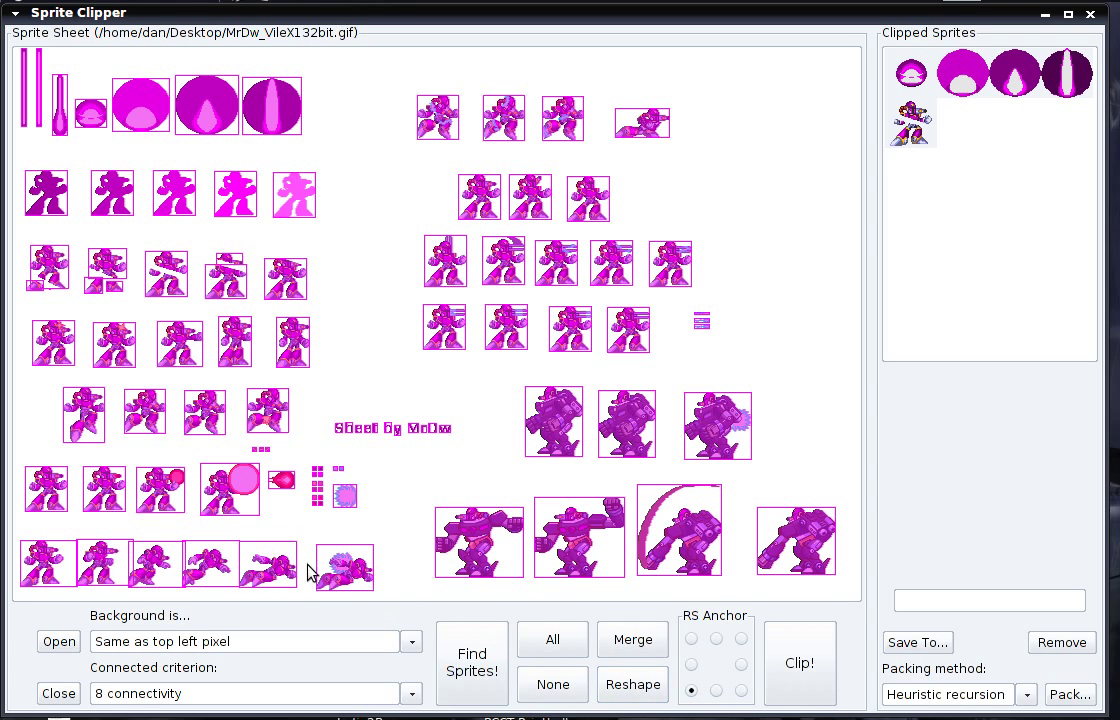
{"action": "left_click_drag", "start_coordinate": [42, 563], "coordinate": [750, 580]}
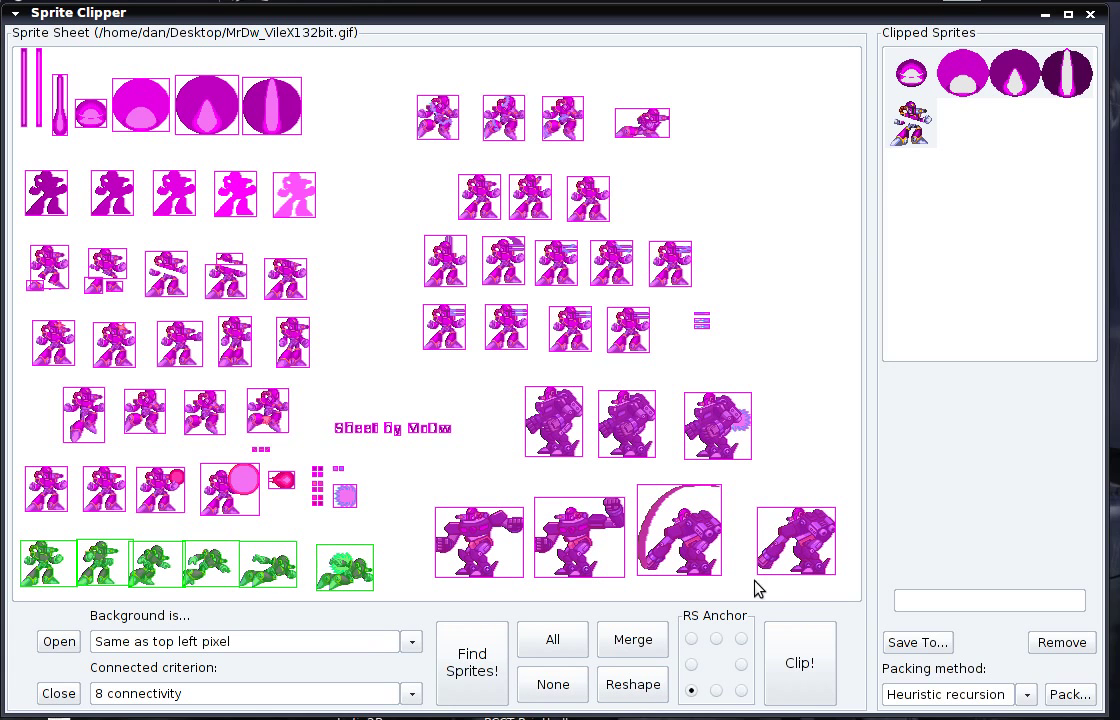
{"action": "left_click", "coordinate": [796, 656]}
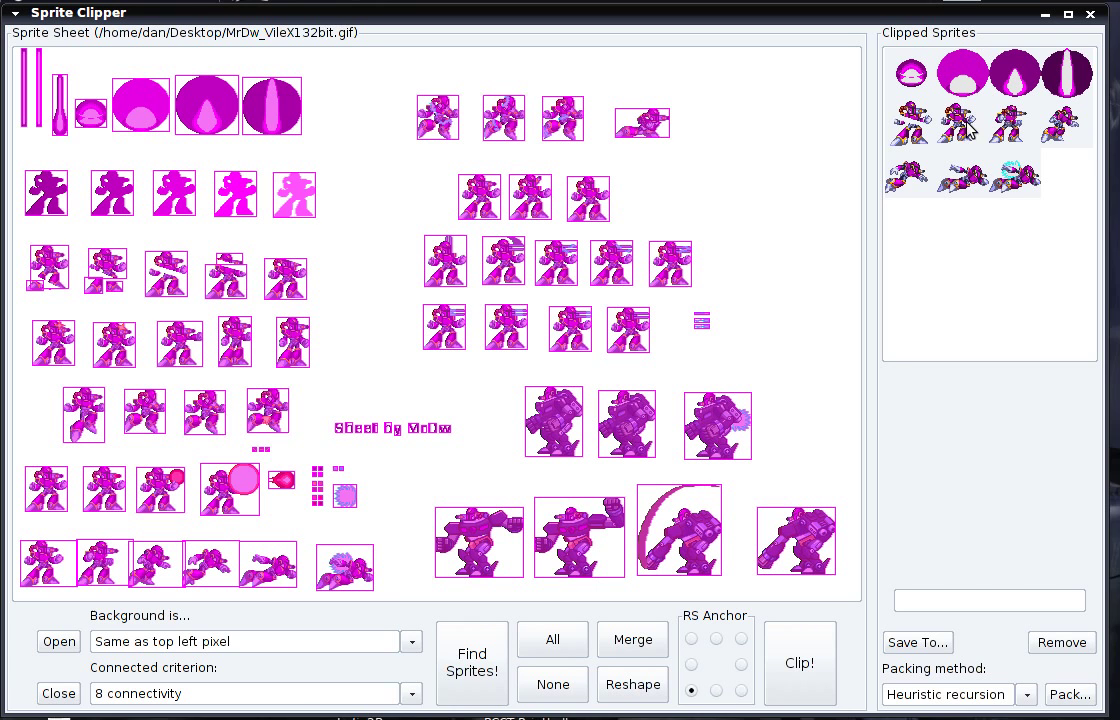
Preview the new clips Label478 through Label497, then clear the clip selection
{"action": "left_click", "coordinate": [965, 120]}
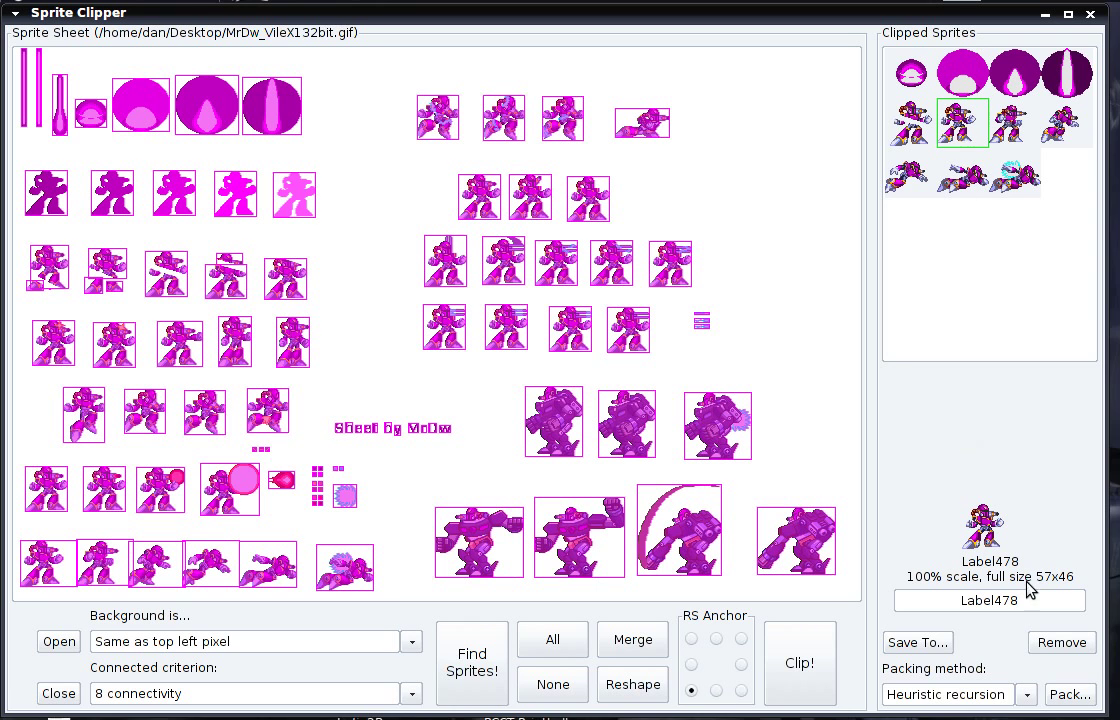
{"action": "left_click", "coordinate": [1014, 122]}
{"action": "left_click", "coordinate": [1052, 122]}
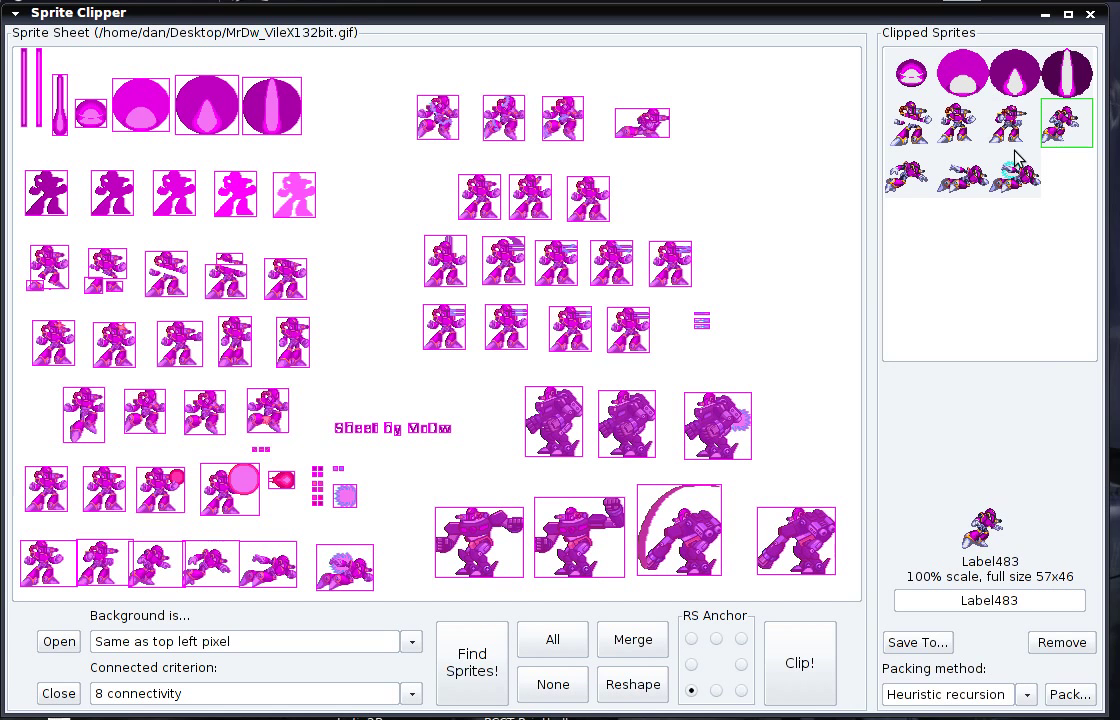
{"action": "left_click", "coordinate": [912, 182]}
{"action": "left_click", "coordinate": [960, 184]}
{"action": "left_click", "coordinate": [1024, 186]}
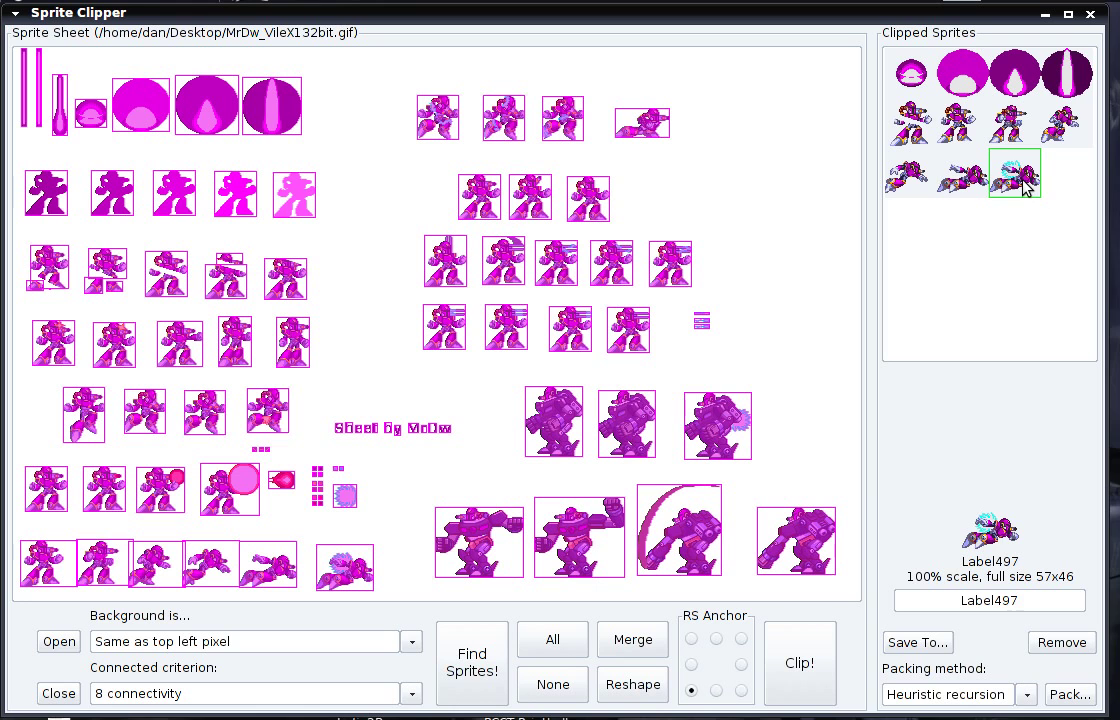
{"action": "left_click", "coordinate": [1027, 190]}
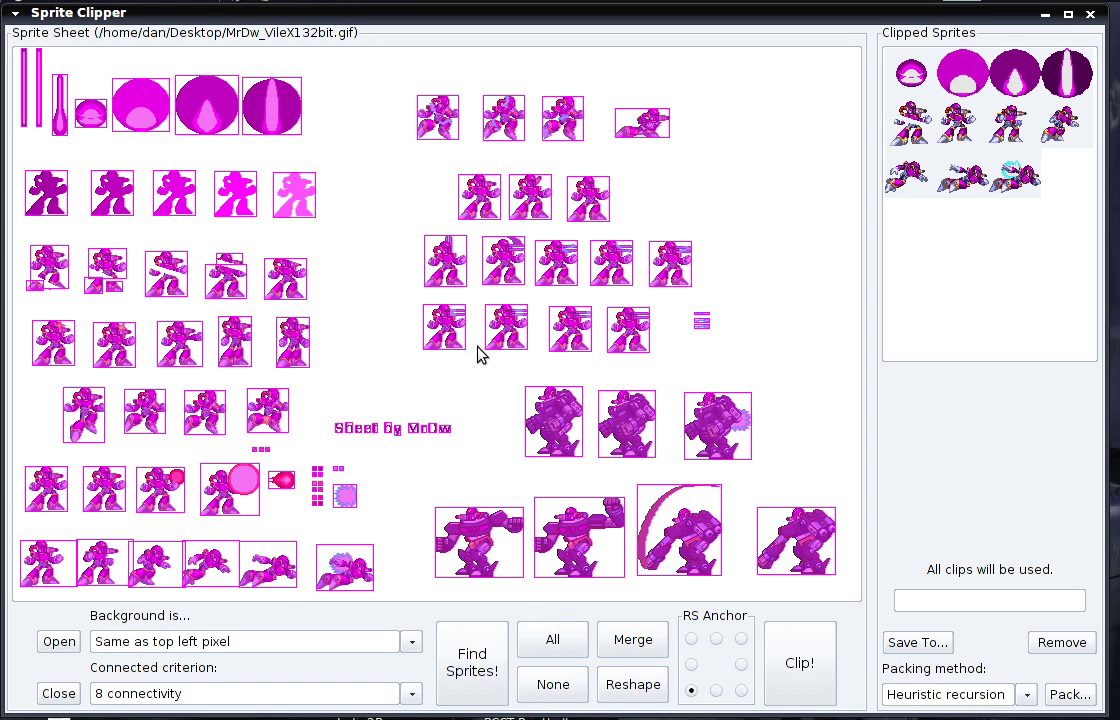
Select several Vile sprites, including the large one, then deselect all sprites on the sheet
{"action": "left_click", "coordinate": [444, 327]}
{"action": "left_click", "coordinate": [550, 262]}
{"action": "left_click", "coordinate": [628, 428]}
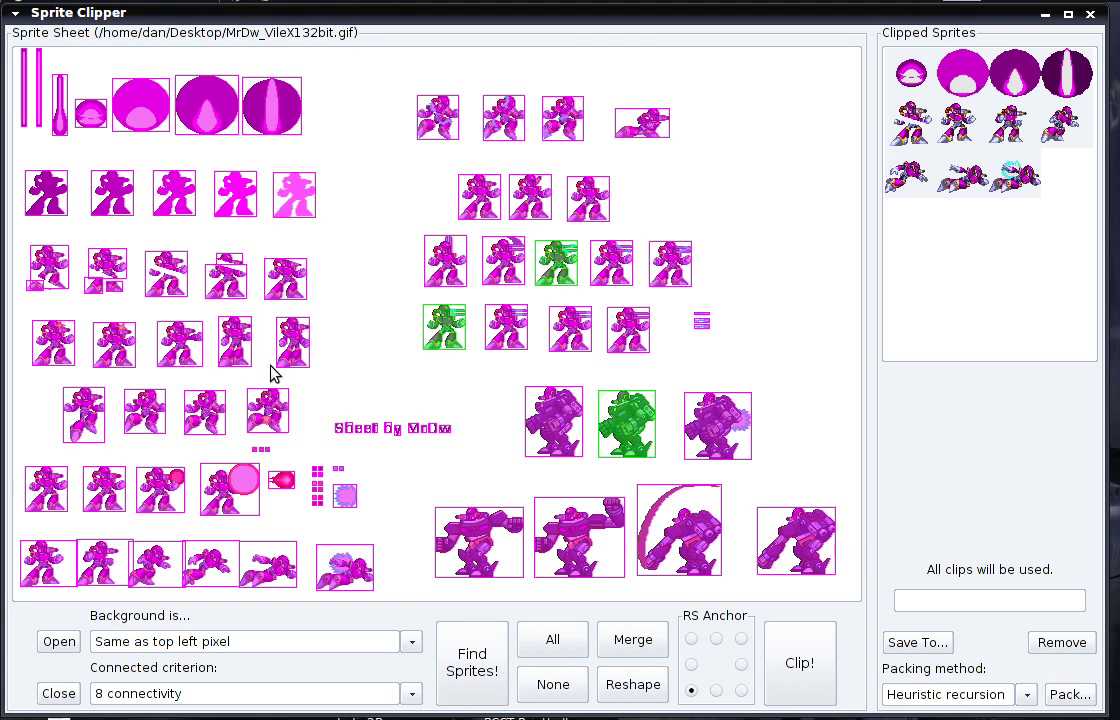
{"action": "left_click", "coordinate": [238, 335]}
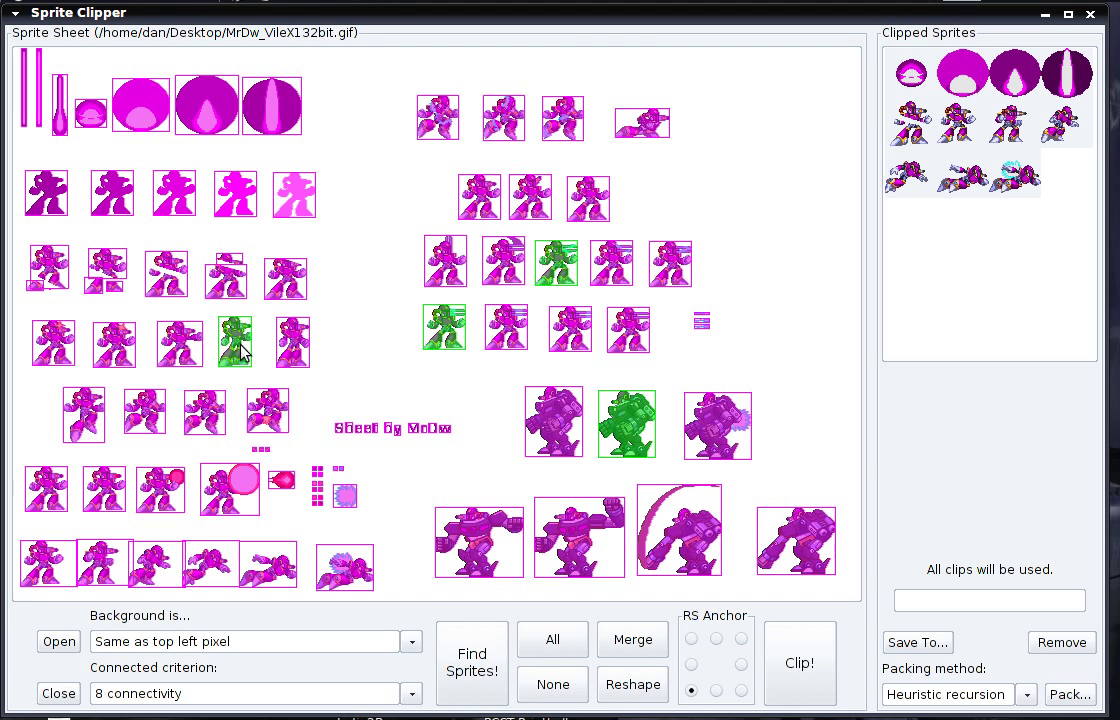
{"action": "left_click", "coordinate": [555, 686]}
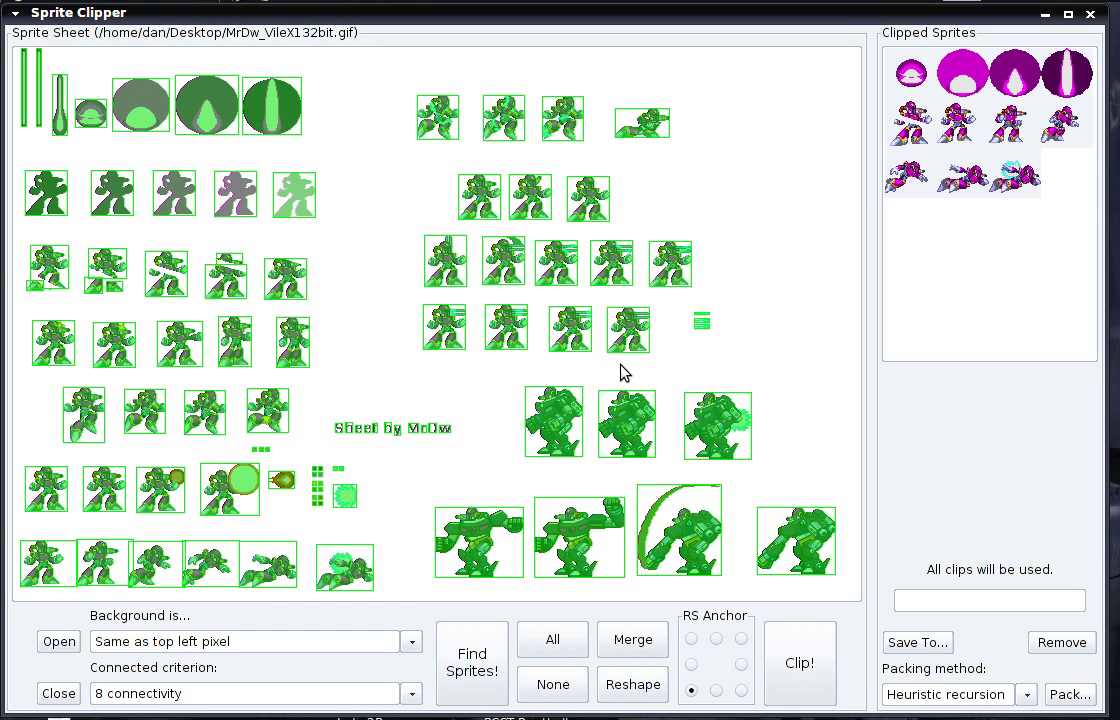
{"action": "left_click_drag", "start_coordinate": [1088, 225], "coordinate": [1090, 286]}
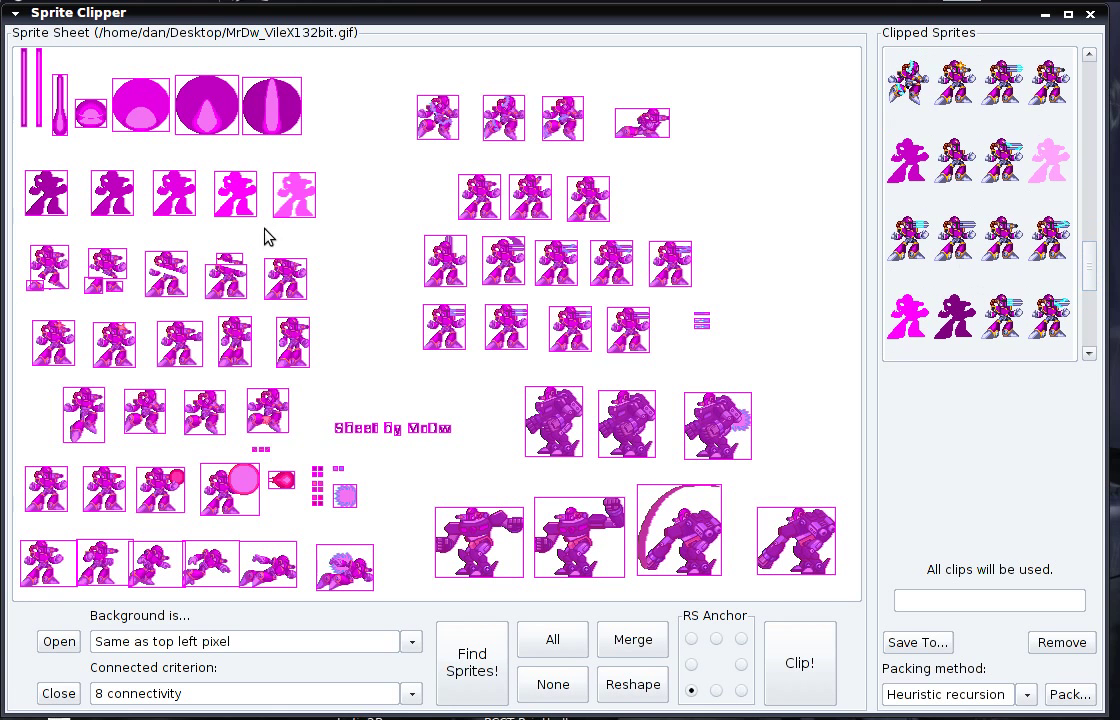
Select the four orb sprites and the six bottom-row sprites on the sheet
{"action": "left_click", "coordinate": [92, 115]}
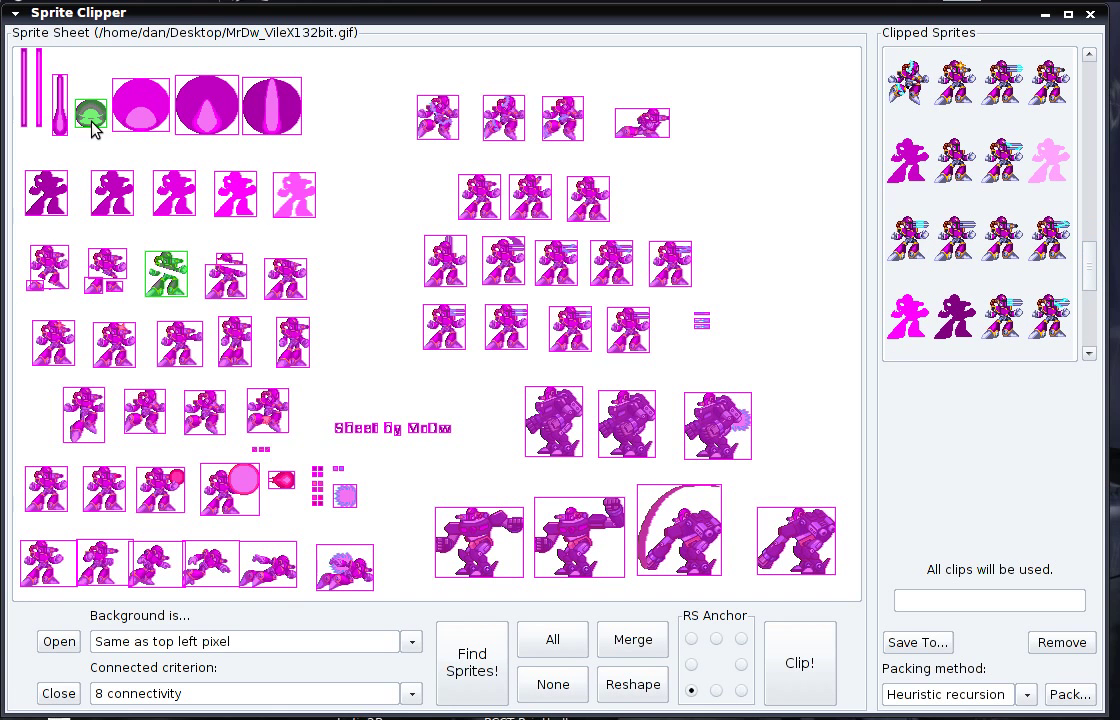
{"action": "left_click", "coordinate": [140, 112]}
{"action": "left_click", "coordinate": [207, 112]}
{"action": "left_click", "coordinate": [284, 122]}
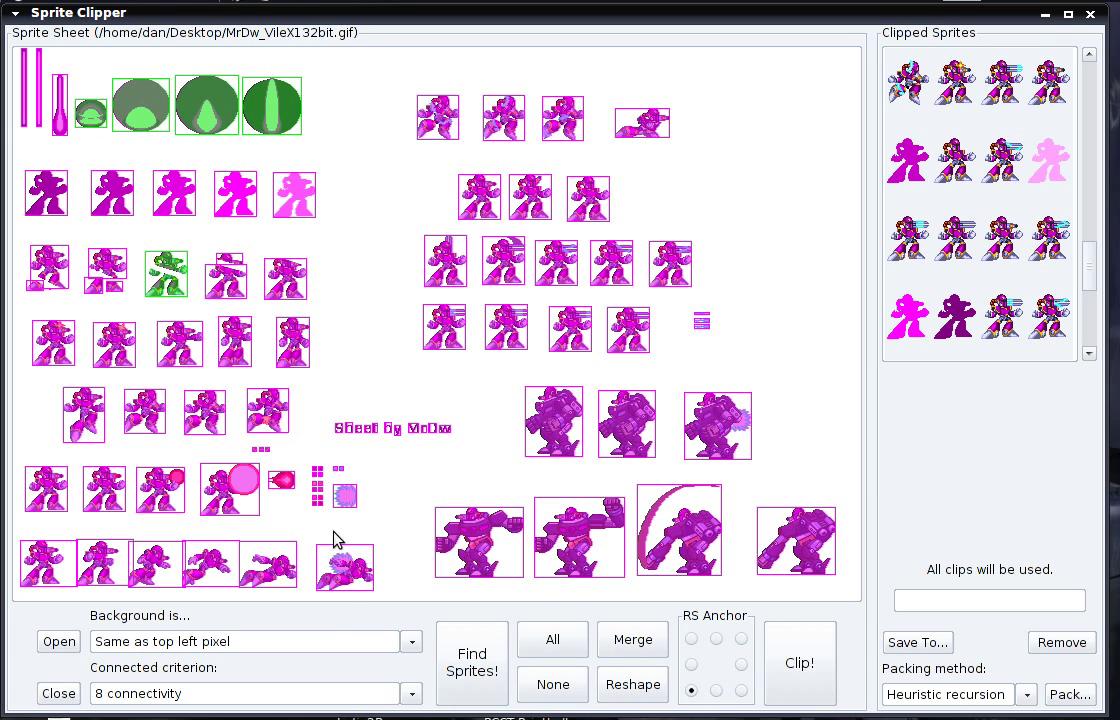
{"action": "left_click", "coordinate": [345, 575]}
{"action": "left_click", "coordinate": [268, 566]}
{"action": "left_click", "coordinate": [198, 570]}
{"action": "left_click", "coordinate": [158, 566]}
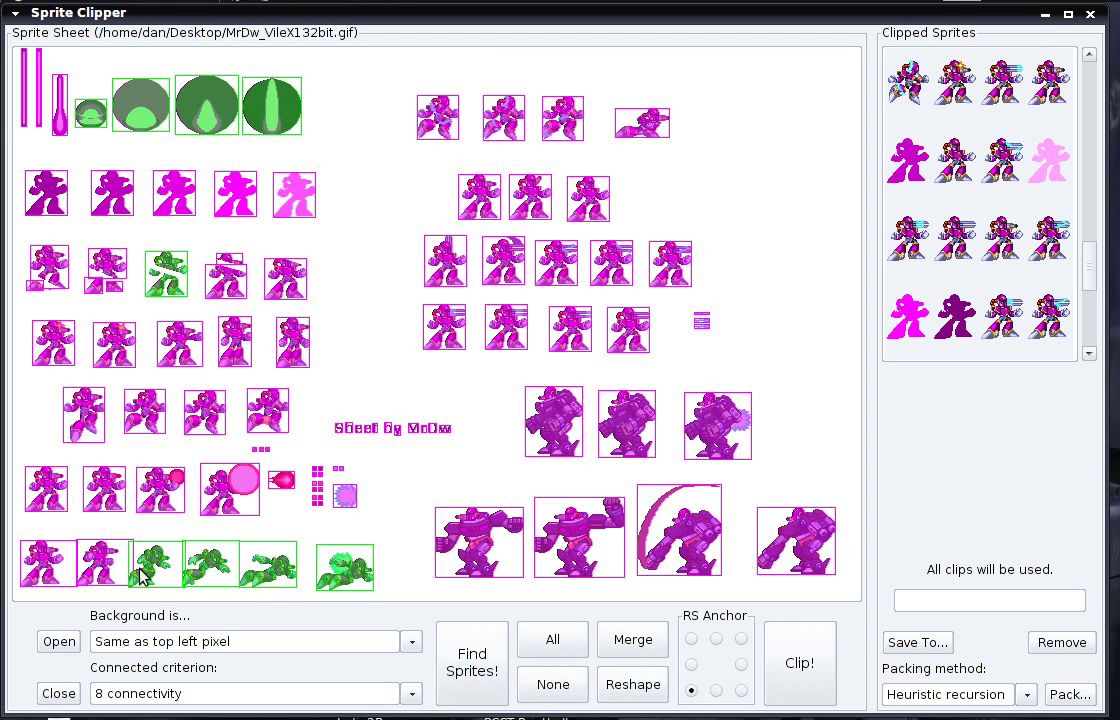
{"action": "left_click", "coordinate": [103, 563]}
{"action": "left_click", "coordinate": [70, 565]}
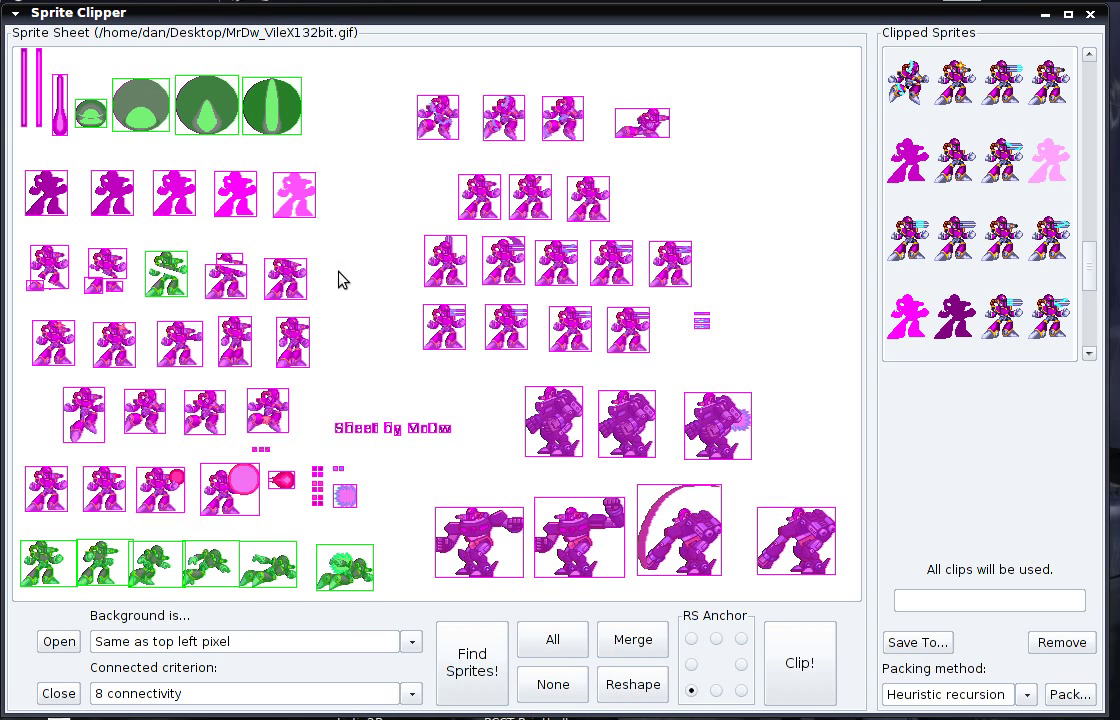
{"action": "left_click_drag", "start_coordinate": [1089, 268], "coordinate": [1089, 338]}
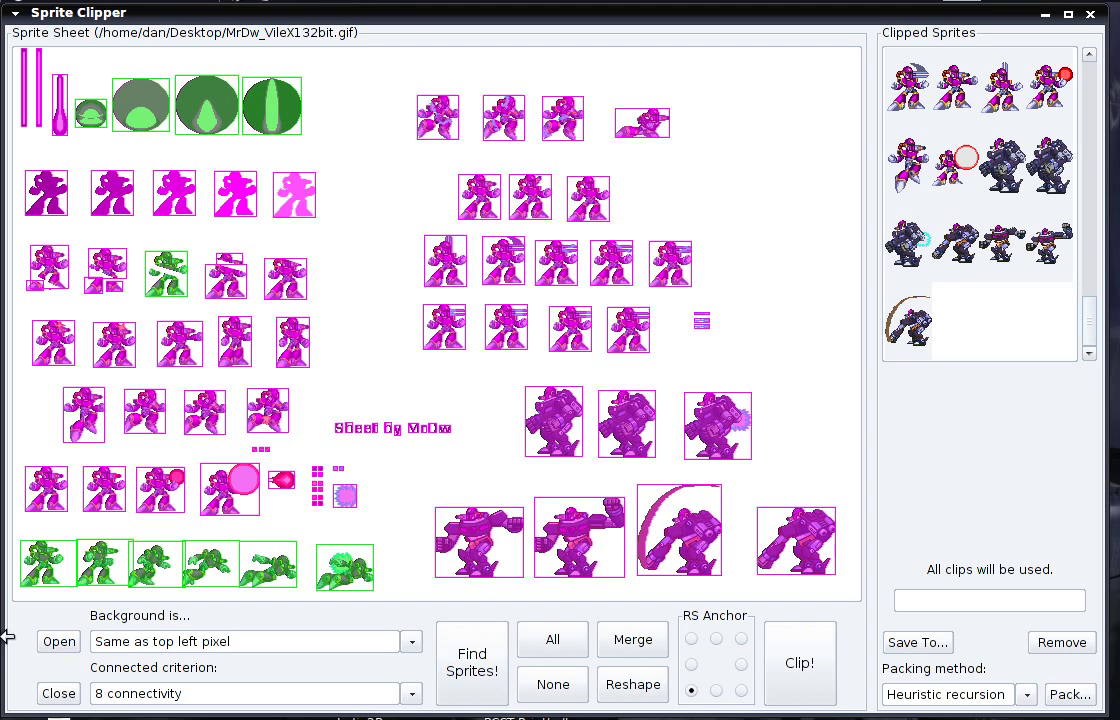
Load the Lufia2Boss.png sheet and run Find Sprites! on it
{"action": "left_click", "coordinate": [57, 642]}
{"action": "double_click", "coordinate": [562, 288]}
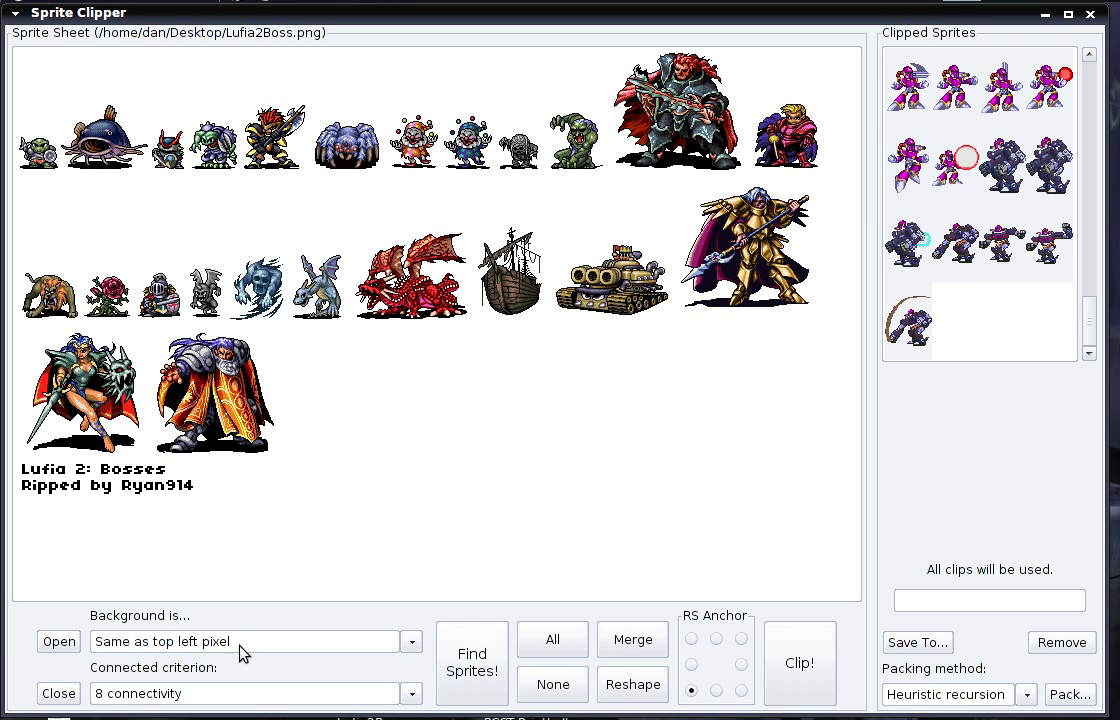
{"action": "left_click", "coordinate": [483, 677]}
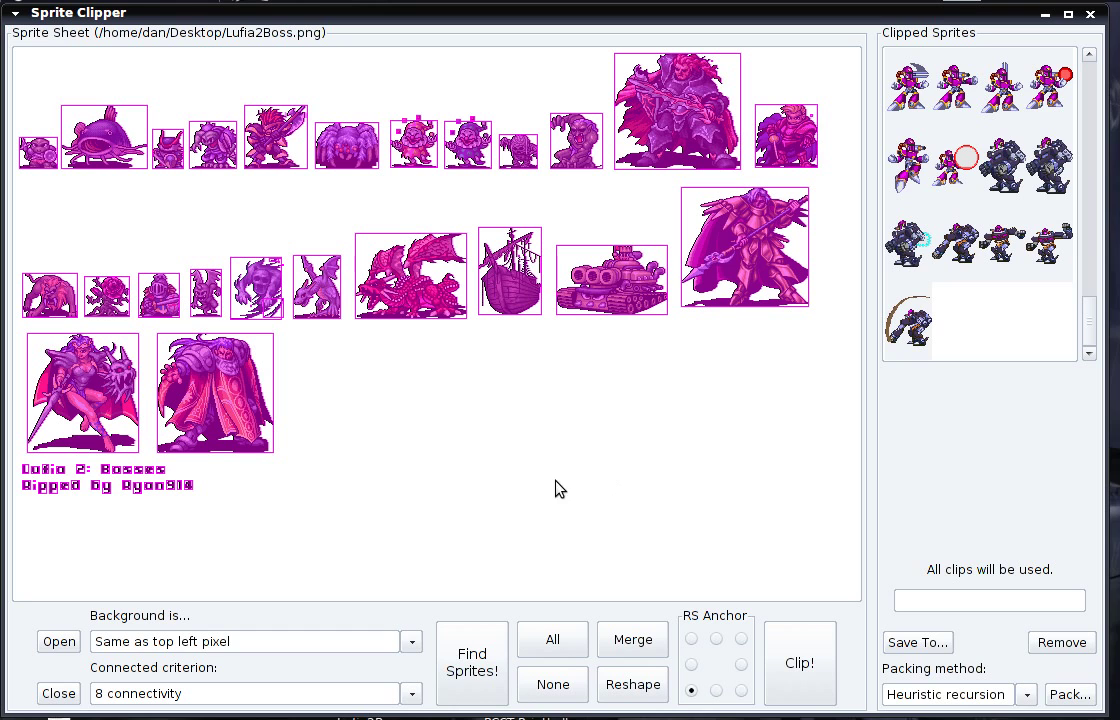
Check the detection by selecting and deselecting the small jester sprites
{"action": "left_click", "coordinate": [399, 164]}
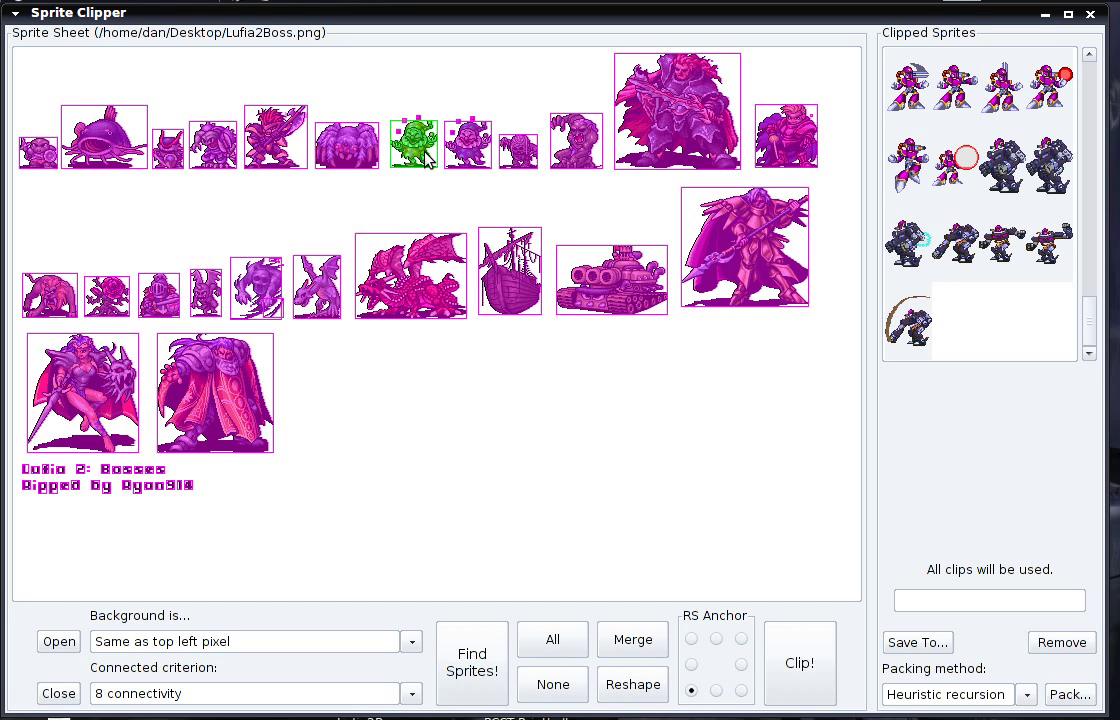
{"action": "left_click", "coordinate": [398, 133]}
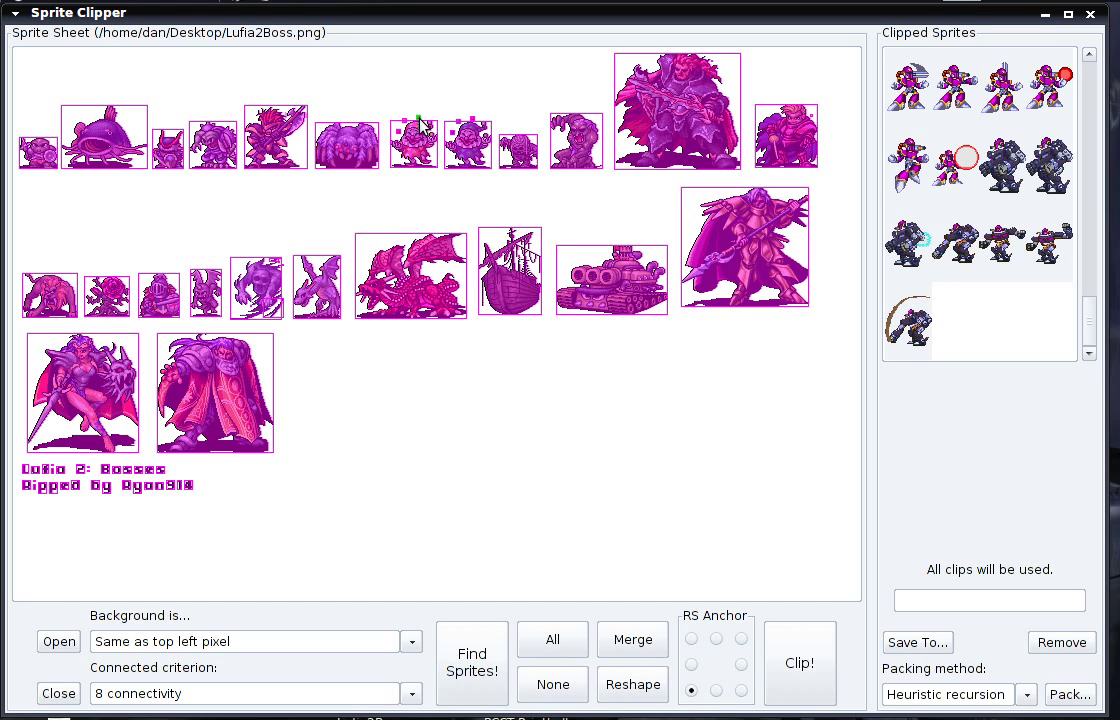
{"action": "left_click", "coordinate": [456, 129]}
Switch the connected criterion to '8 conn. (3px HE)' and re-run Find Sprites!
{"action": "left_click", "coordinate": [411, 693]}
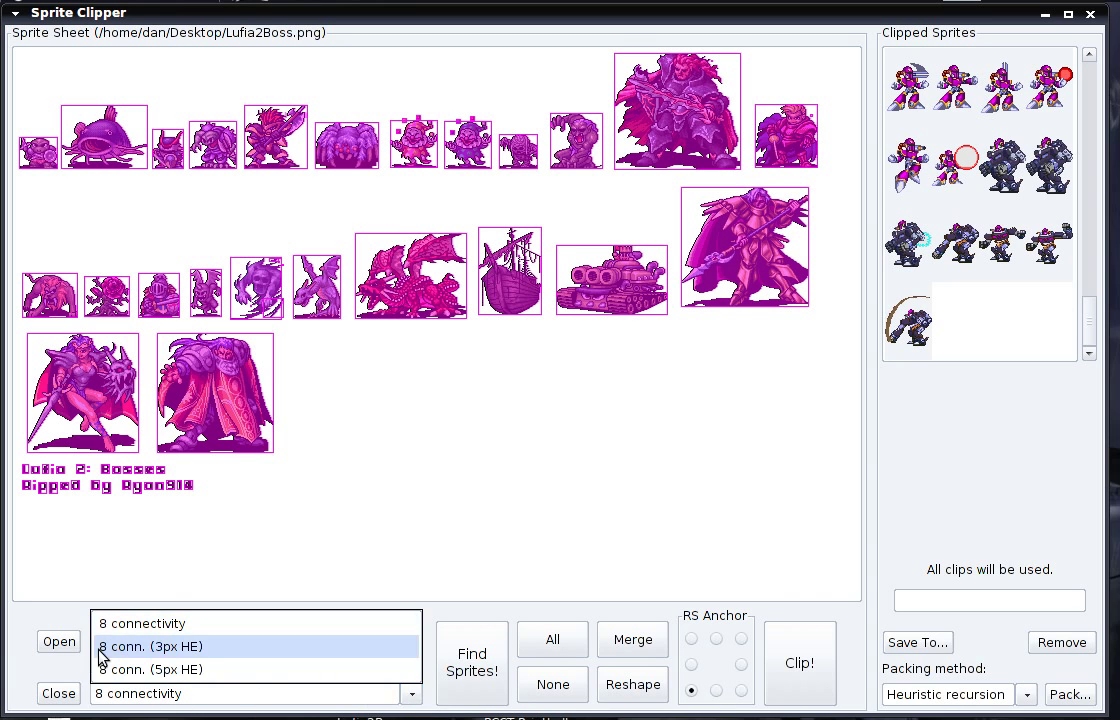
{"action": "left_click", "coordinate": [186, 656]}
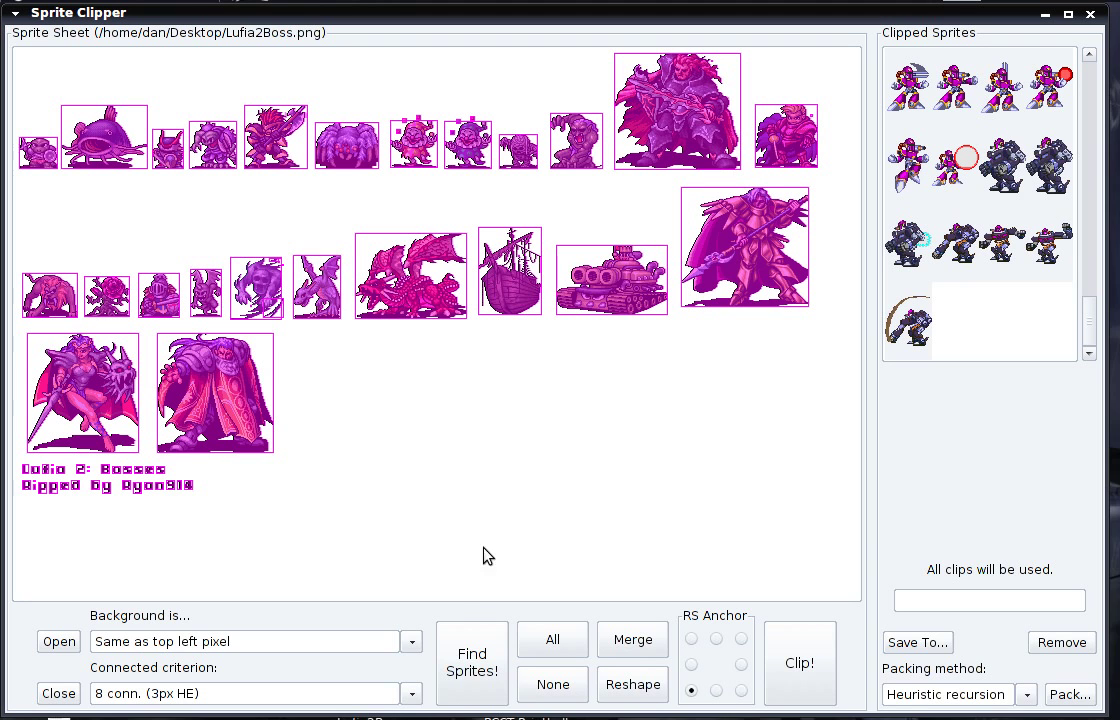
{"action": "left_click", "coordinate": [475, 672]}
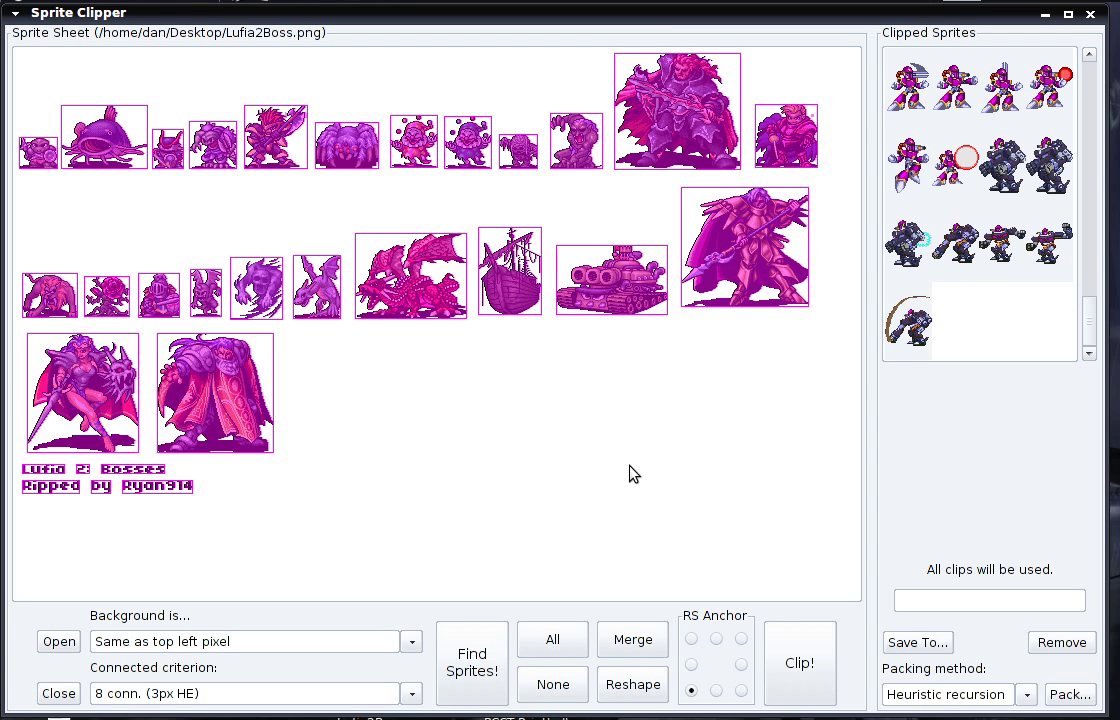
Select all sprites on the Lufia boss sheet with Ctrl+A and clip them with Enter
{"action": "key", "text": "ctrl+a"}
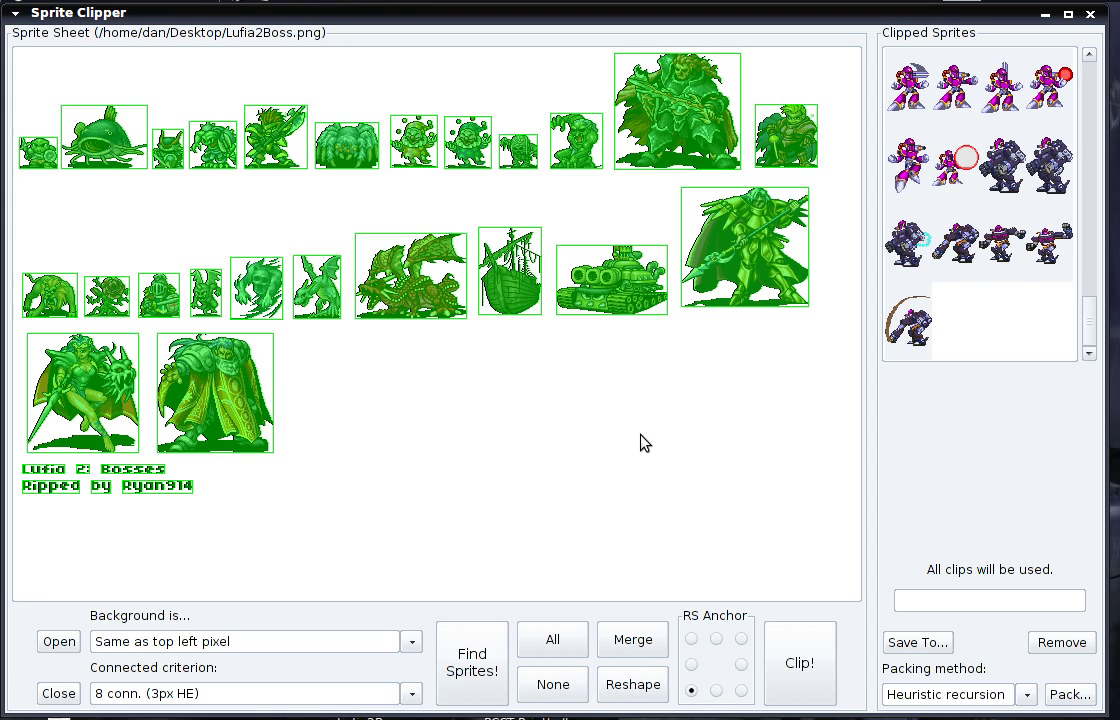
{"action": "key", "text": "Return"}
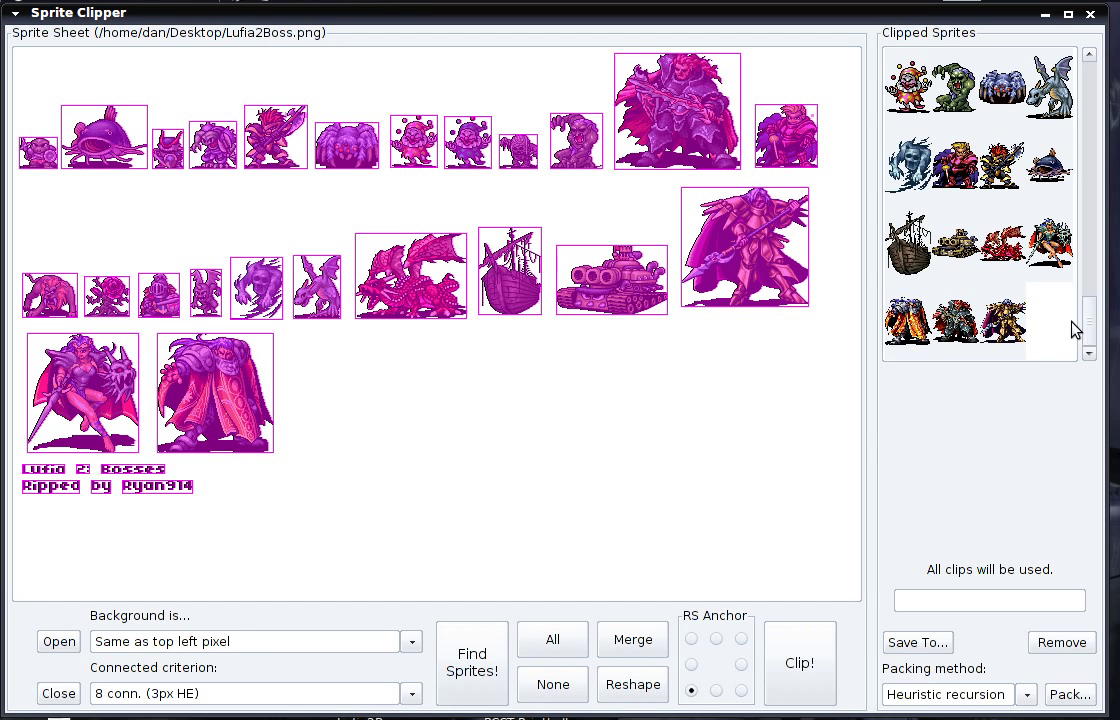
{"action": "mouse_move", "coordinate": [1087, 320]}
{"action": "left_mouse_down"}
{"action": "mouse_move", "coordinate": [1091, 183]}
{"action": "mouse_move", "coordinate": [1090, 335]}
{"action": "left_mouse_up"}
Delete the '2:', 'by' and 'Lufia' text clips from the clipped sprites list
{"action": "left_click_drag", "start_coordinate": [1090, 333], "coordinate": [1092, 295]}
{"action": "left_click", "coordinate": [952, 135]}
{"action": "left_click", "coordinate": [1002, 140], "text": "ctrl"}
{"action": "left_click", "coordinate": [1050, 143], "text": "ctrl"}
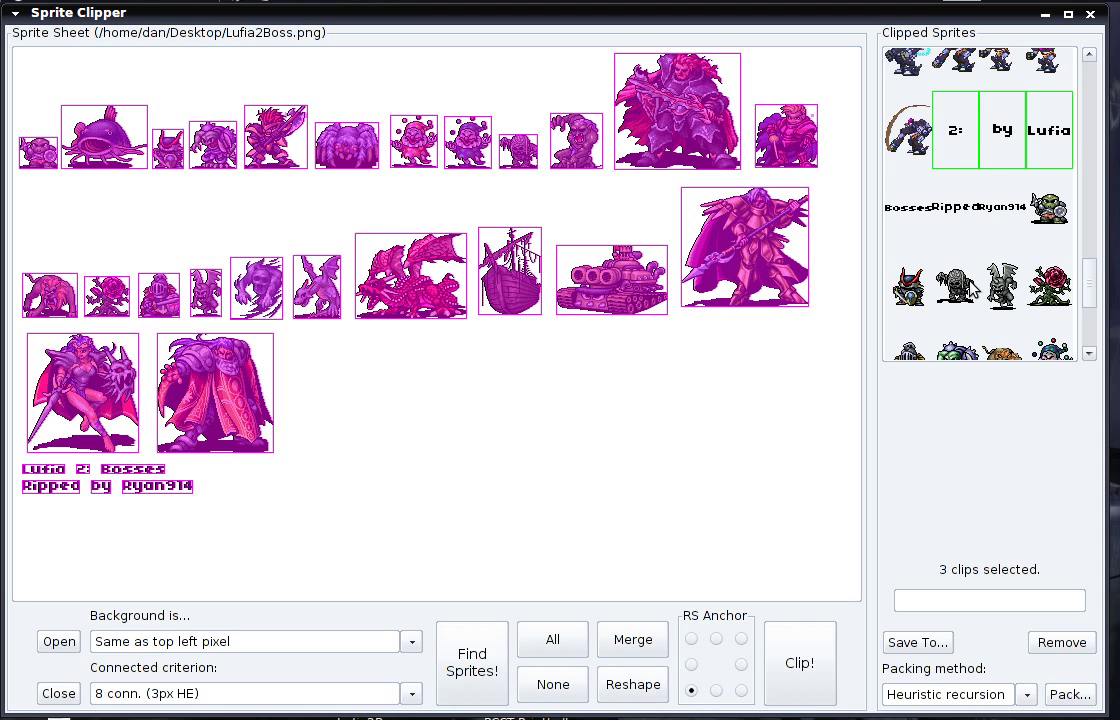
{"action": "key", "text": "Delete"}
{"action": "mouse_move", "coordinate": [1087, 342]}
{"action": "left_mouse_down"}
{"action": "mouse_move", "coordinate": [1095, 292]}
{"action": "mouse_move", "coordinate": [1095, 345]}
{"action": "left_mouse_up"}
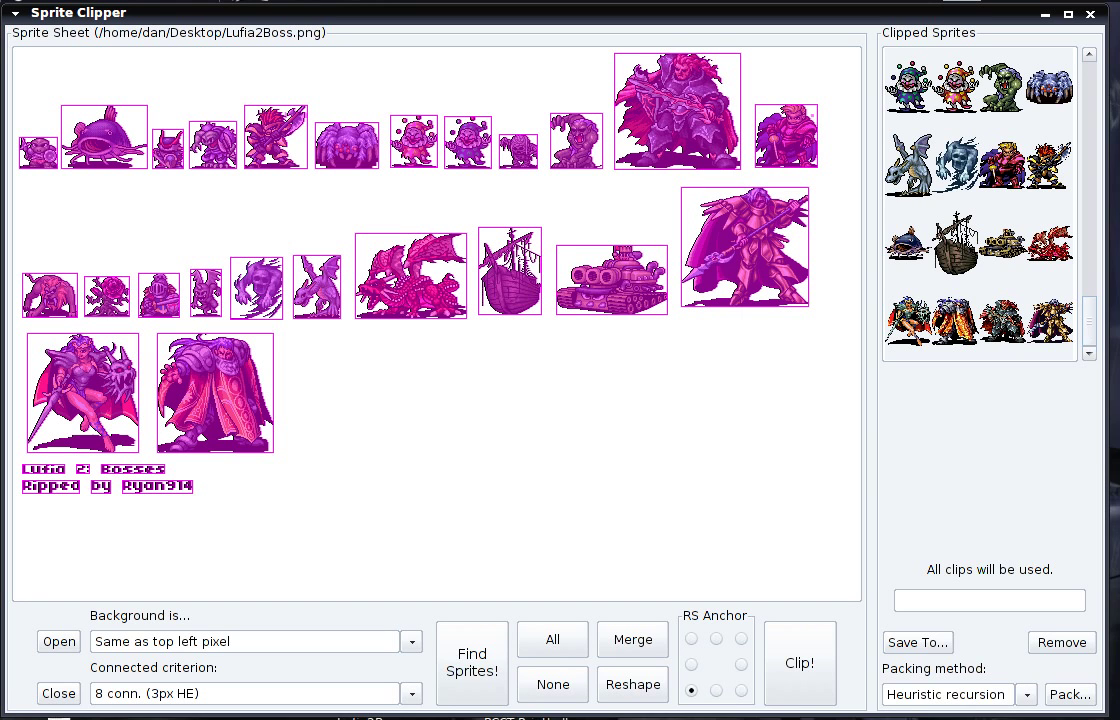
Rename the 111x85 red dragon boss clip to 'Egg Dragon'
{"action": "left_click", "coordinate": [1008, 172]}
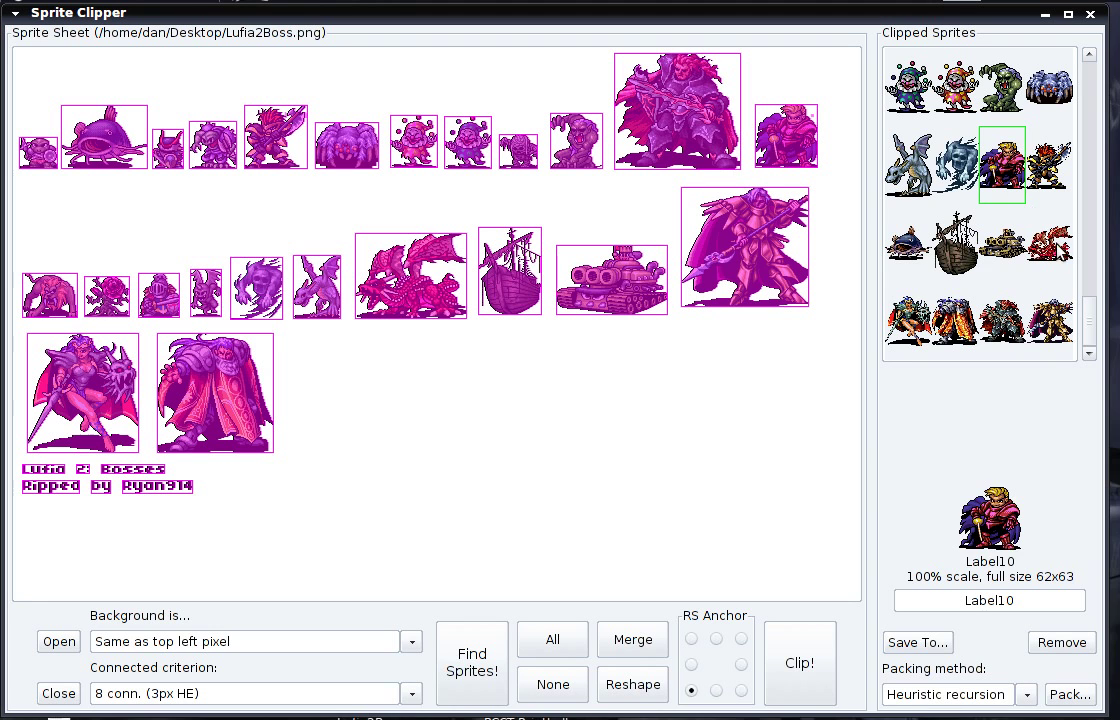
{"action": "left_click", "coordinate": [1053, 258]}
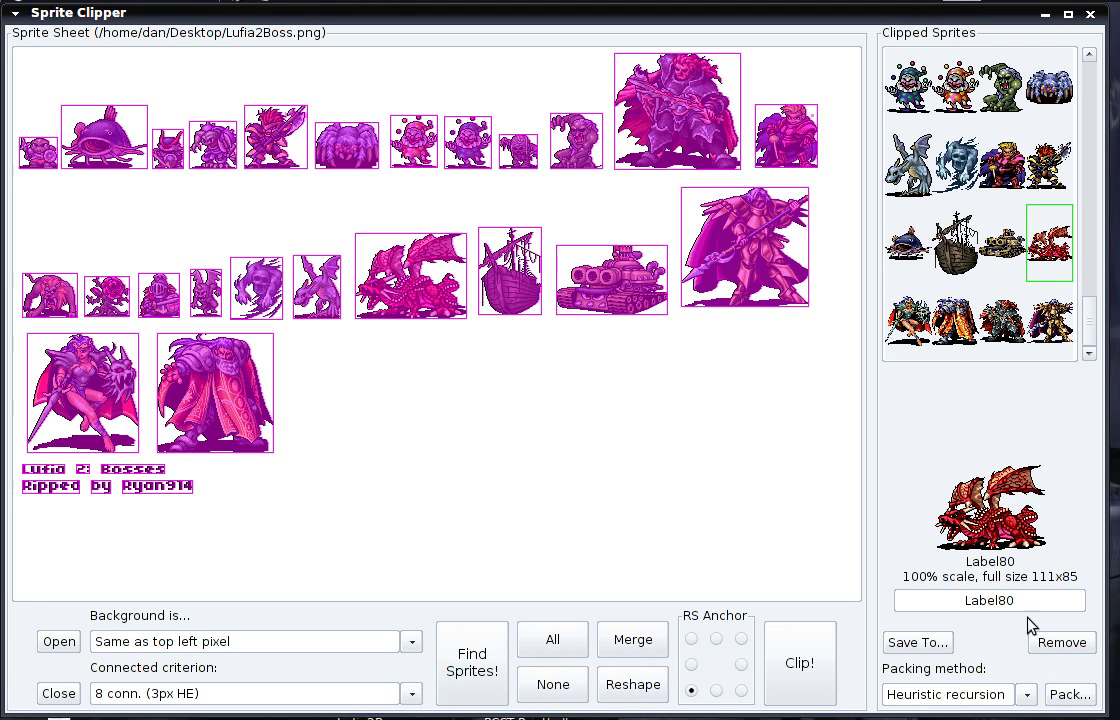
{"action": "left_click", "coordinate": [1052, 598]}
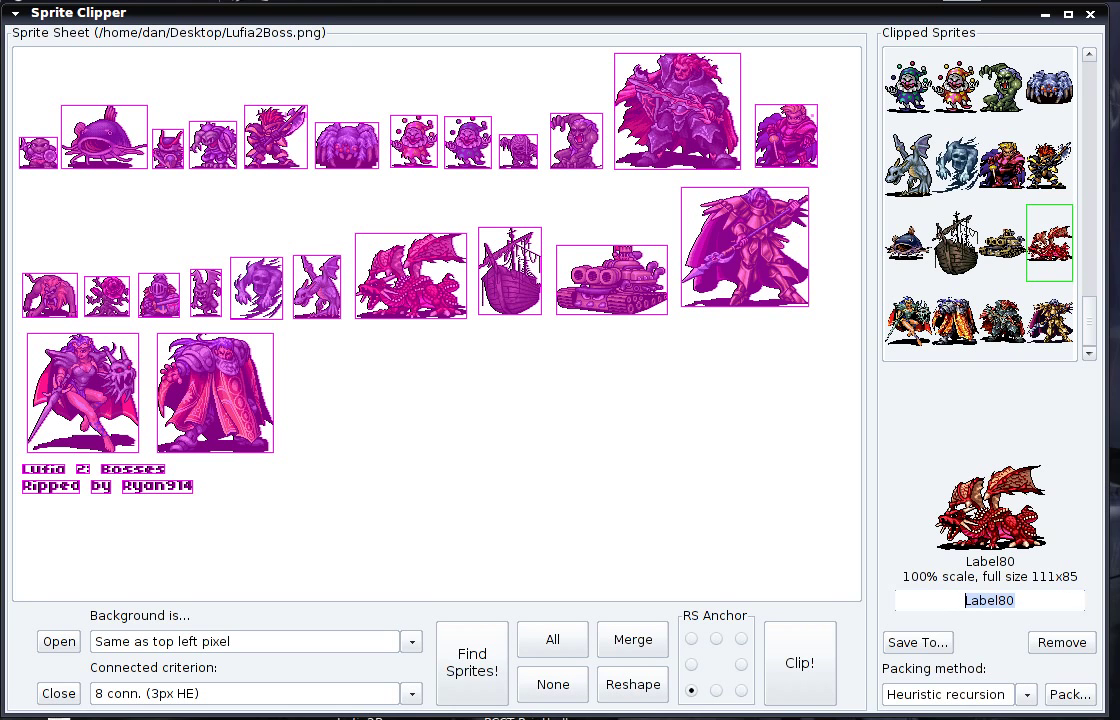
{"action": "type", "text": "Egg Dragon"}
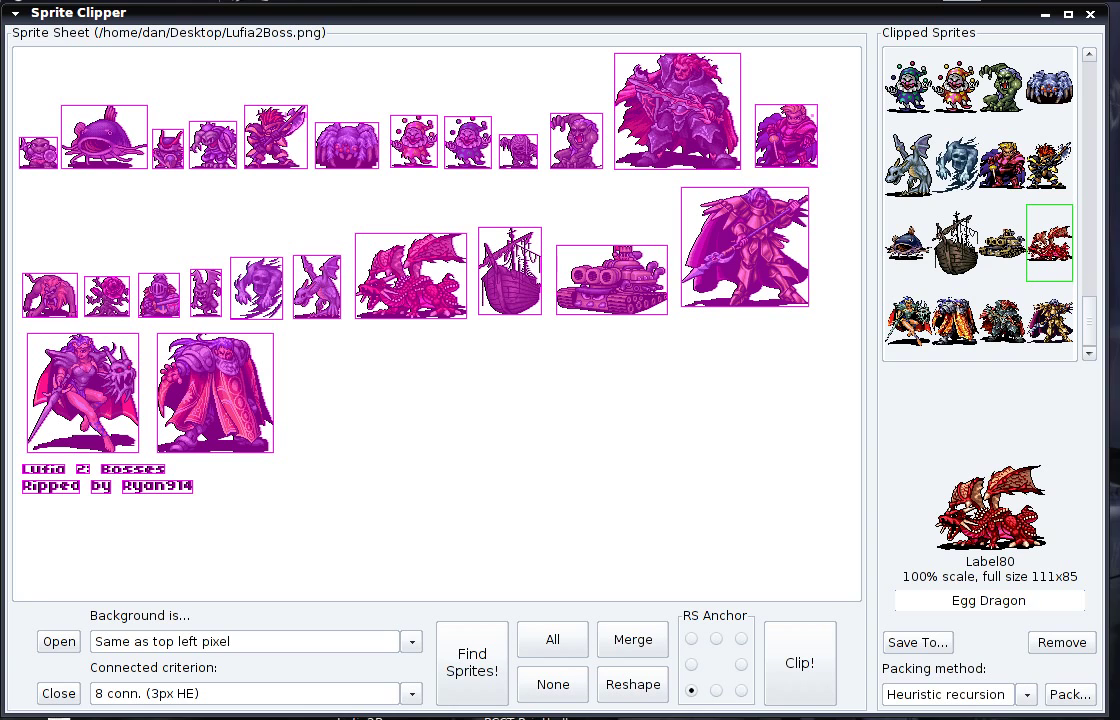
{"action": "key", "text": "Return"}
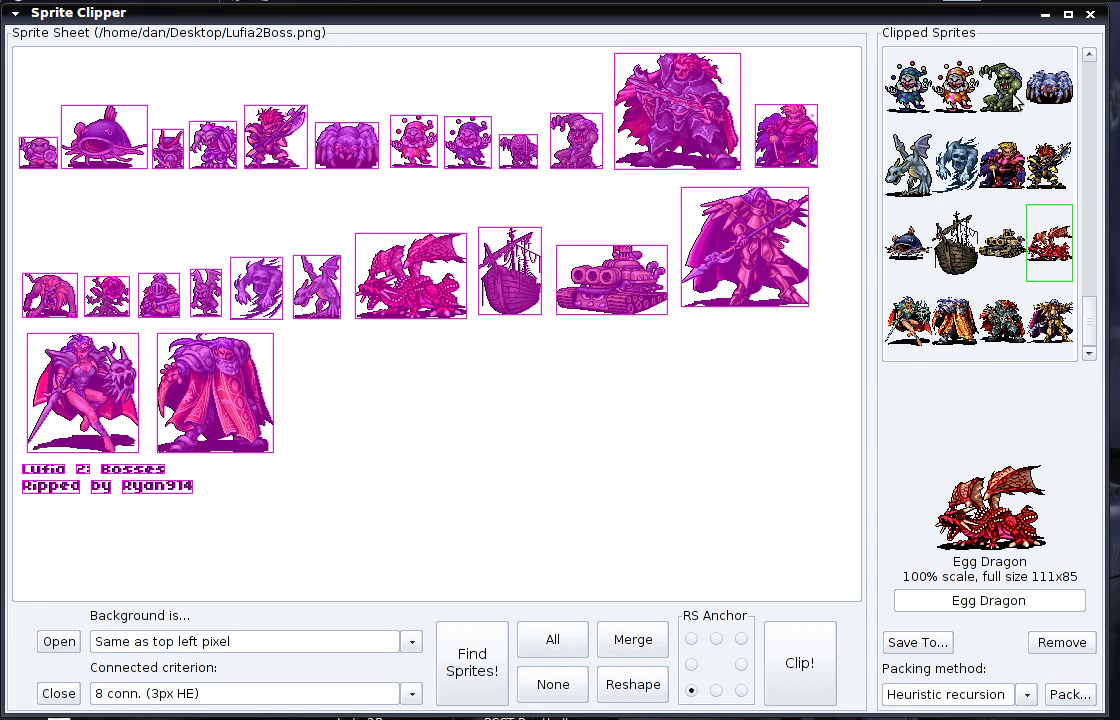
Select ten boss clips in Clipped Sprites, including the spider boss and green zombie
{"action": "left_click", "coordinate": [1001, 181], "text": "ctrl"}
{"action": "left_click", "coordinate": [955, 172], "text": "ctrl"}
{"action": "left_click", "coordinate": [922, 196], "text": "ctrl"}
{"action": "left_click", "coordinate": [907, 320], "text": "ctrl"}
{"action": "left_click", "coordinate": [955, 320], "text": "ctrl"}
{"action": "left_click", "coordinate": [1047, 90], "text": "ctrl"}
{"action": "left_click", "coordinate": [1002, 88], "text": "ctrl"}
{"action": "left_click", "coordinate": [1002, 320], "text": "ctrl"}
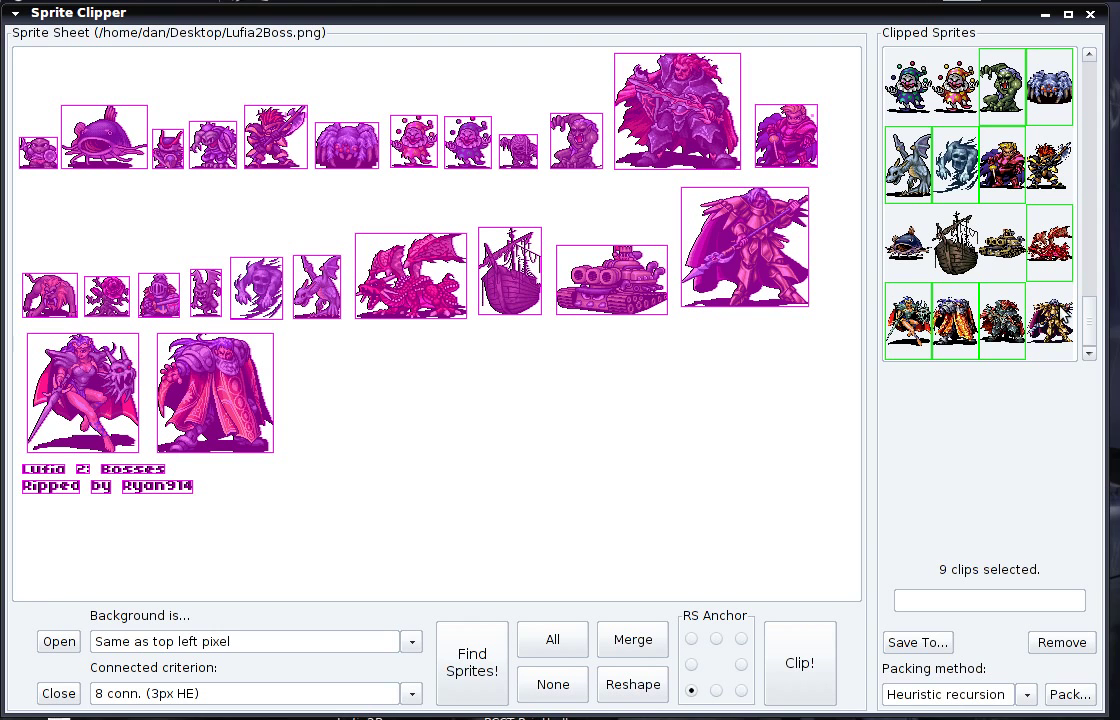
{"action": "left_click", "coordinate": [1047, 320], "text": "ctrl"}
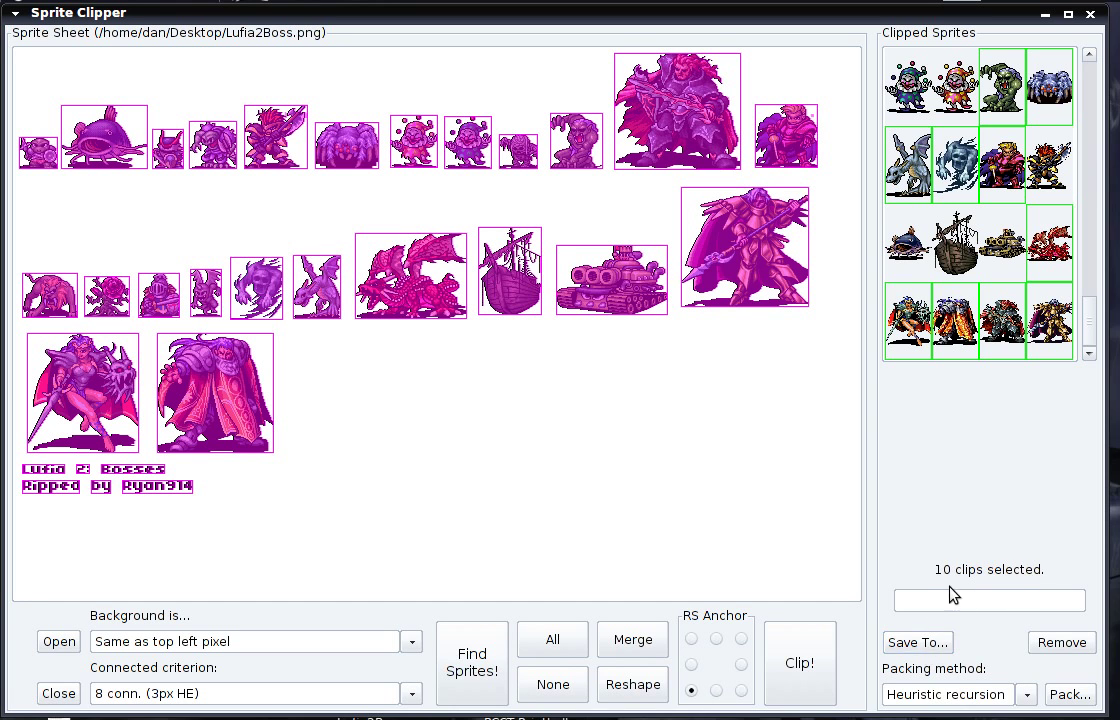
Save the selected clips as individual PNG files into the VG_Assets folder
{"action": "left_click", "coordinate": [925, 645]}
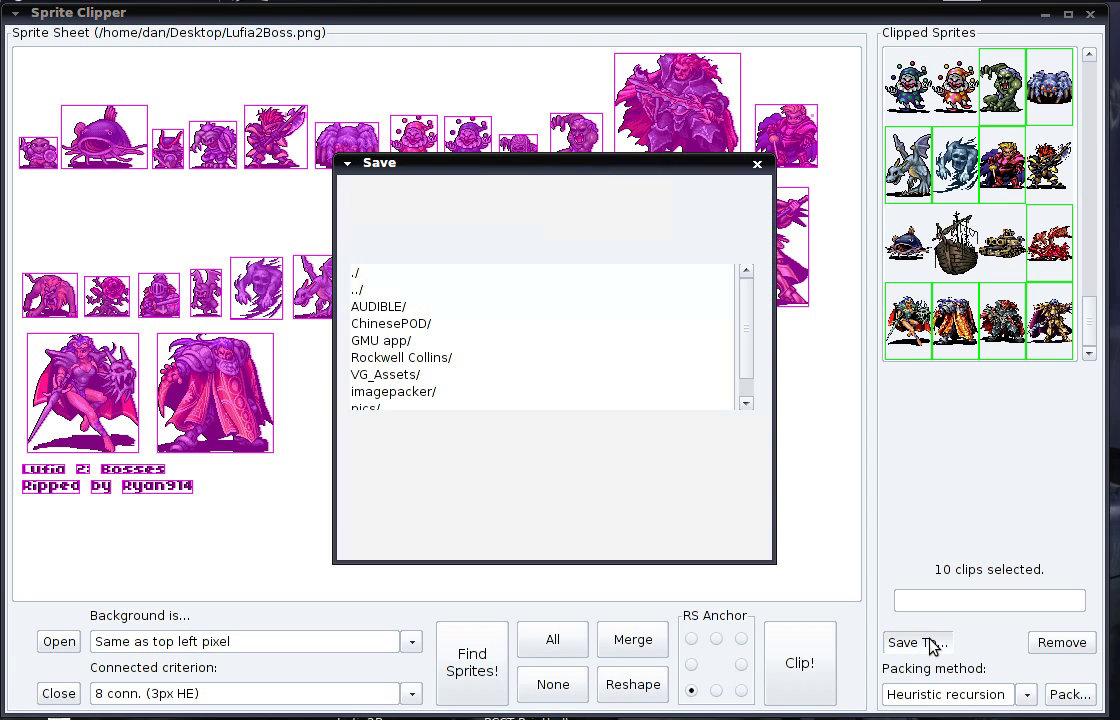
{"action": "left_click", "coordinate": [371, 374]}
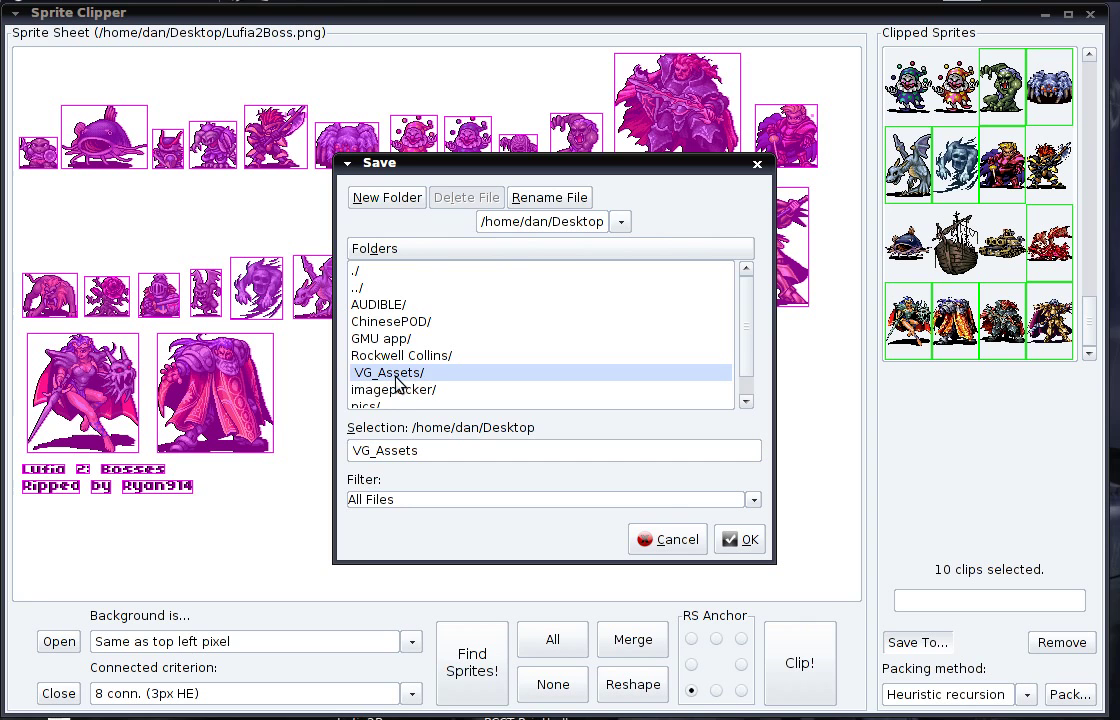
{"action": "left_click", "coordinate": [740, 545]}
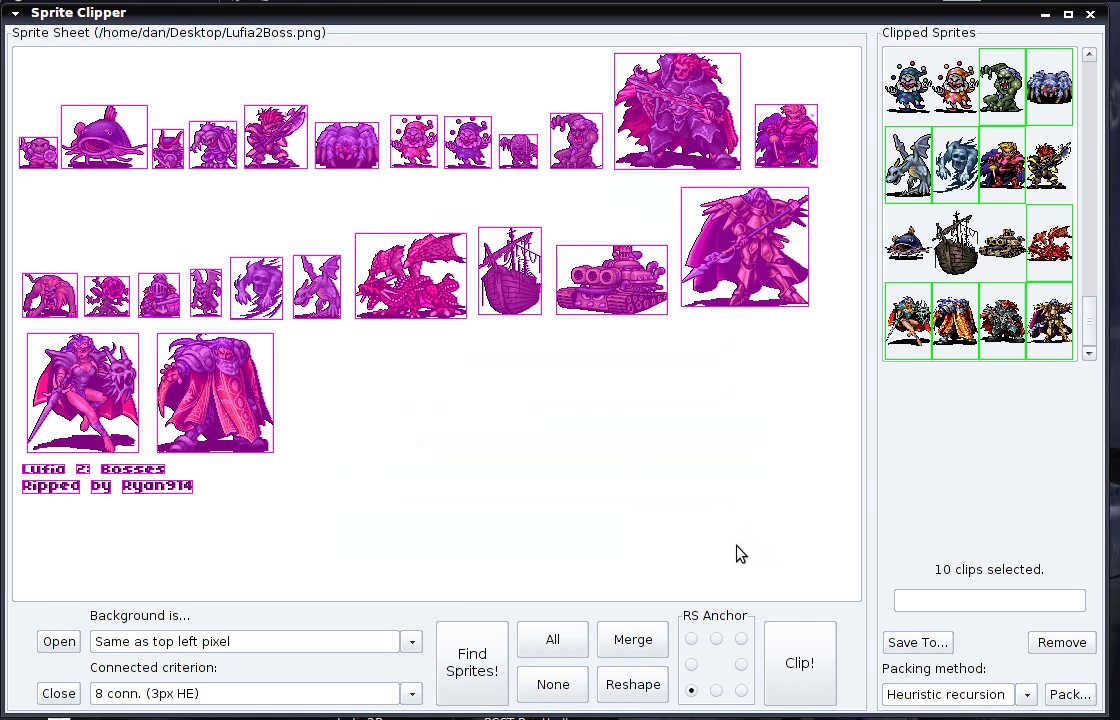
{"action": "left_click", "coordinate": [386, 713]}
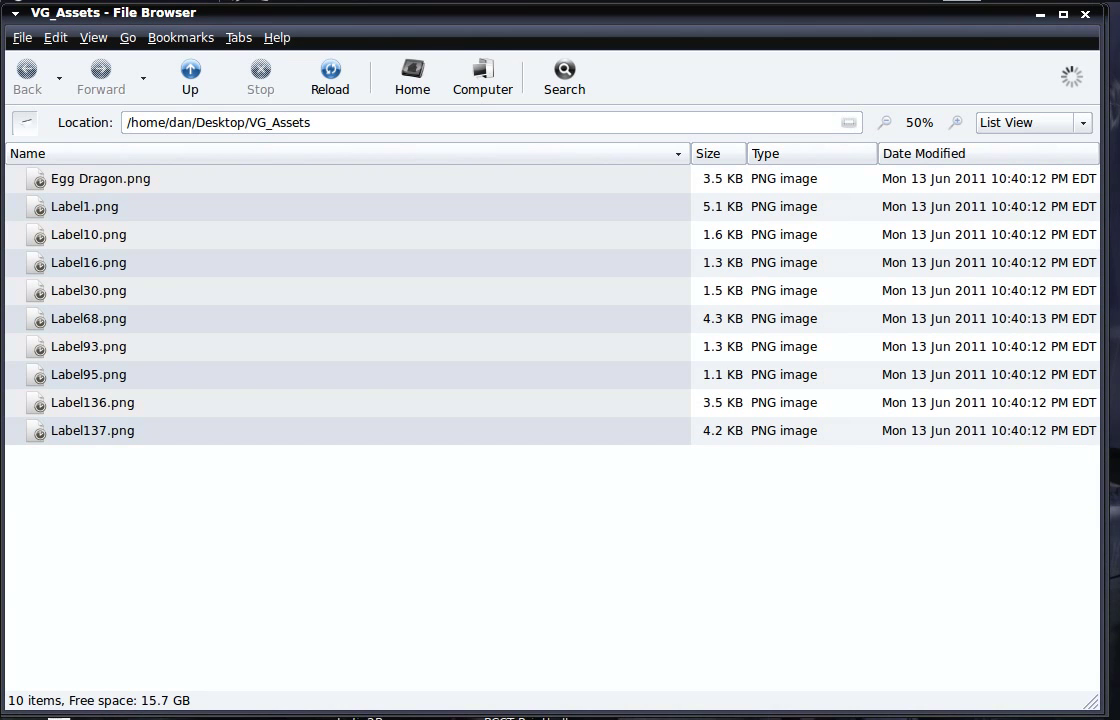
Preview the 112 x 86 Egg Dragon.png image, close it, and return to Sprite Clipper
{"action": "double_click", "coordinate": [73, 180]}
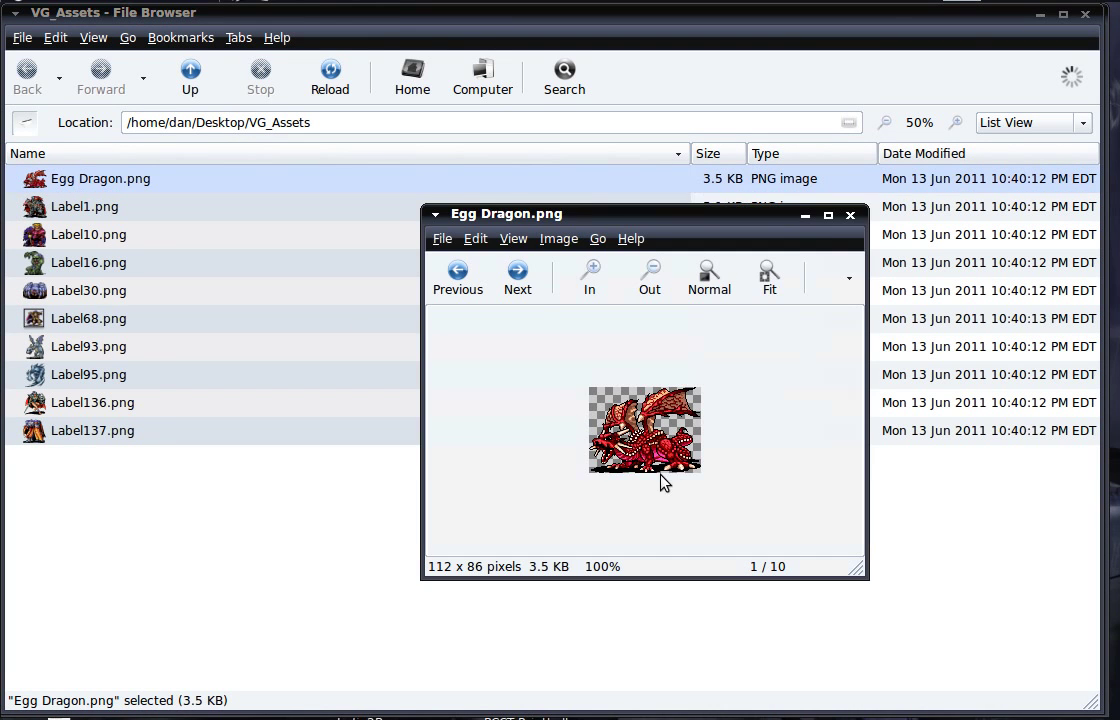
{"action": "left_click", "coordinate": [850, 215]}
{"action": "key", "text": "alt+Tab"}
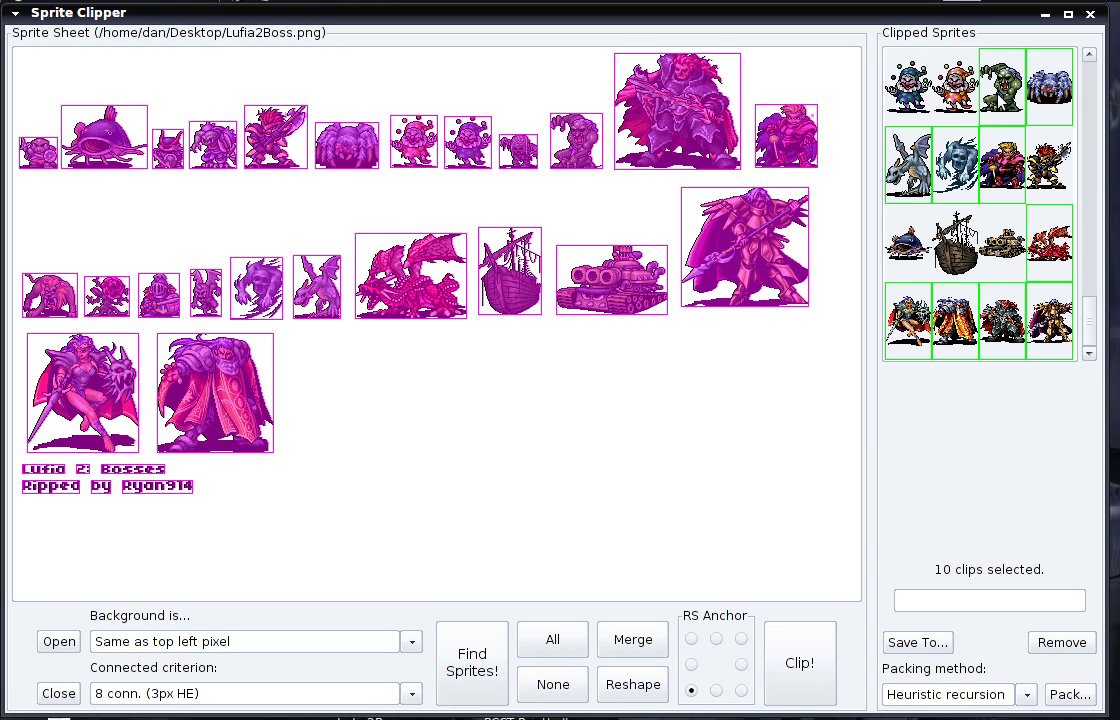
Deselect all ten green-bordered clips, ending with Label136, so 'All clips will be used' shows
{"action": "left_click", "coordinate": [1003, 80], "text": "ctrl"}
{"action": "left_click", "coordinate": [1049, 80], "text": "ctrl"}
{"action": "left_click", "coordinate": [1003, 164], "text": "ctrl"}
{"action": "left_click", "coordinate": [956, 164], "text": "ctrl"}
{"action": "left_click", "coordinate": [908, 164], "text": "ctrl"}
{"action": "left_click", "coordinate": [1049, 243], "text": "ctrl"}
{"action": "left_click", "coordinate": [1003, 320], "text": "ctrl"}
{"action": "left_click", "coordinate": [1049, 320], "text": "ctrl"}
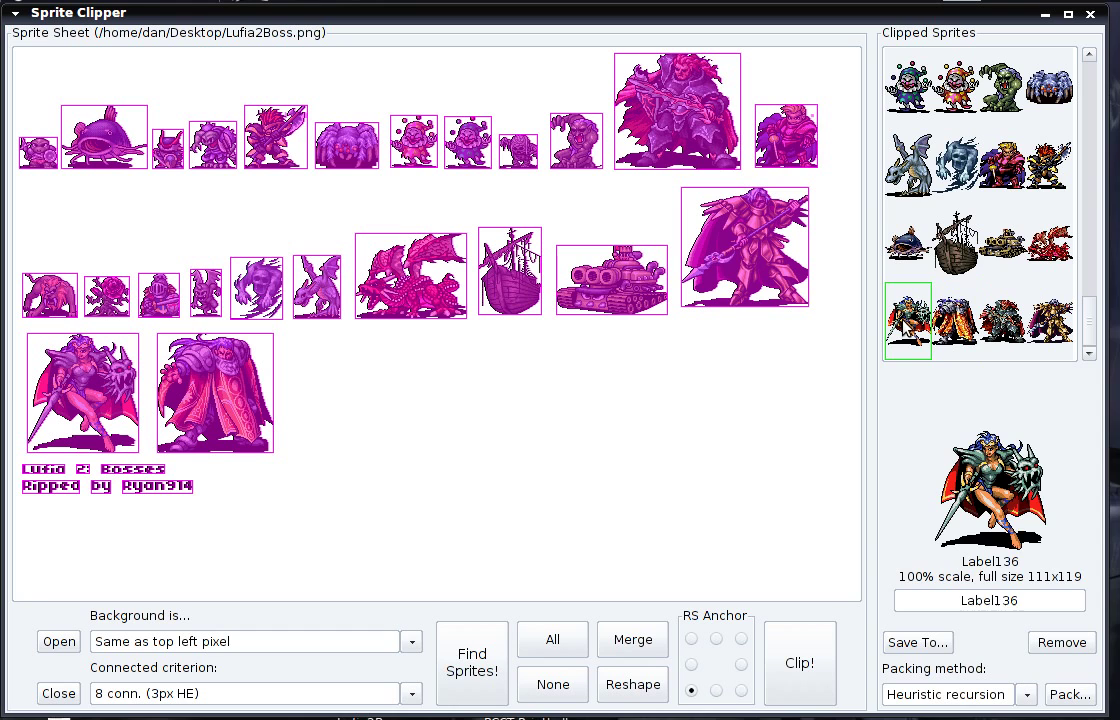
{"action": "left_click", "coordinate": [908, 320], "text": "ctrl"}
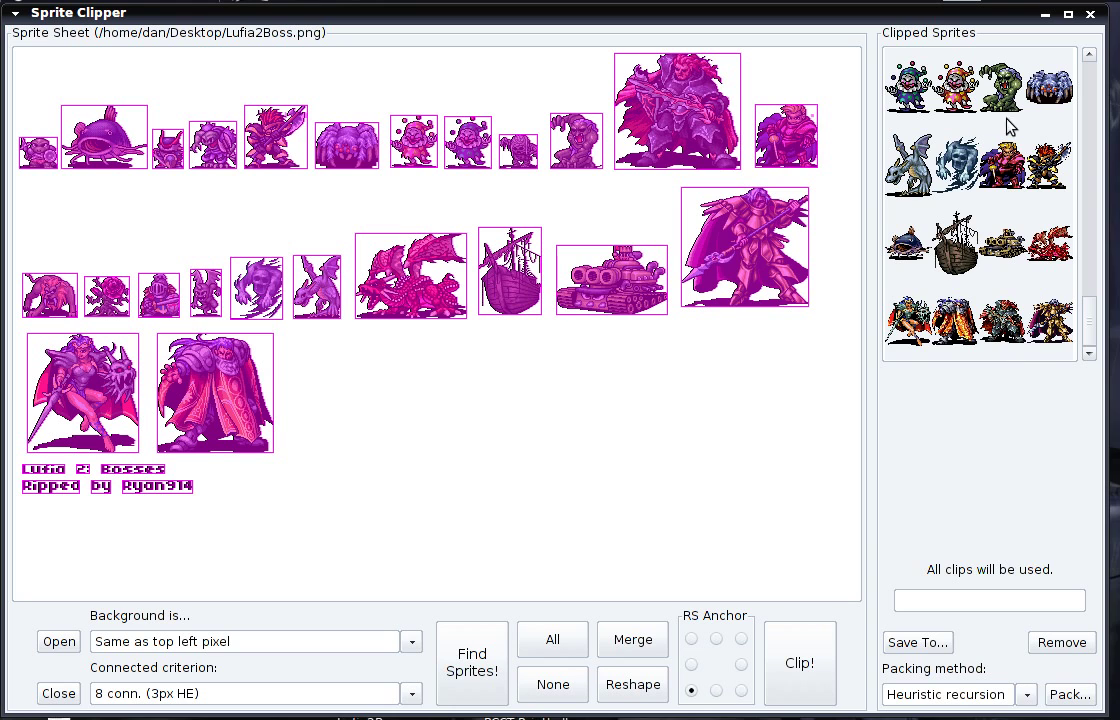
Pack all clips with Heuristic recursion into a sheet named 'New Sprite Pack' in VG_Assets
{"action": "left_click", "coordinate": [1027, 697]}
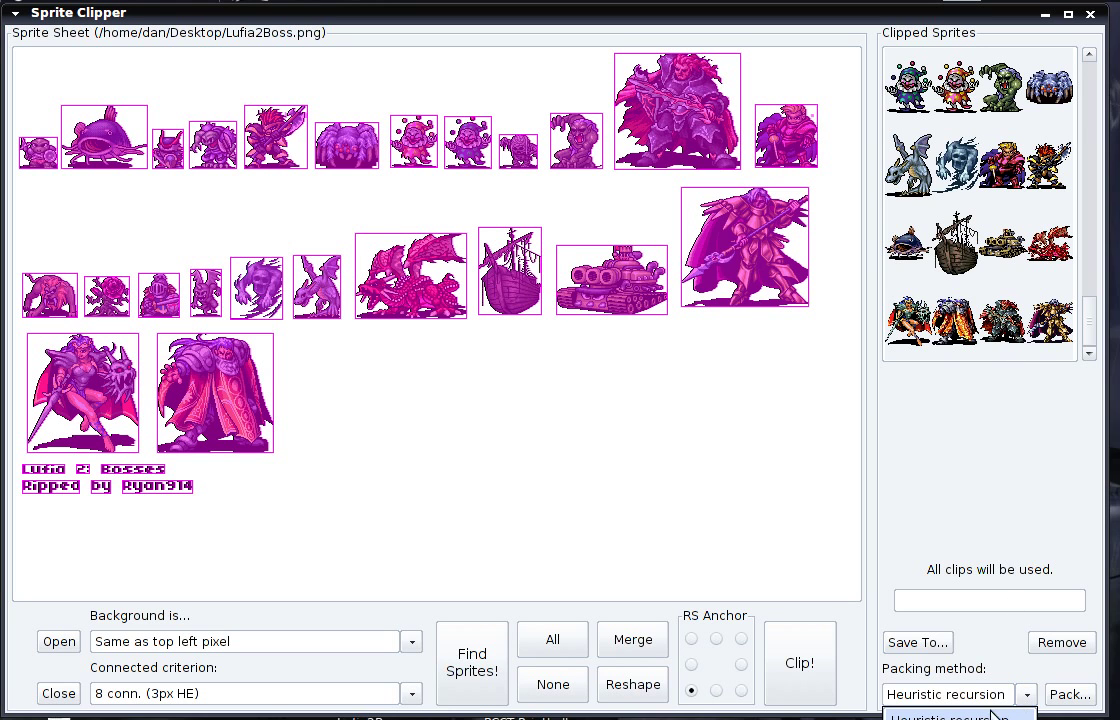
{"action": "left_click", "coordinate": [958, 715]}
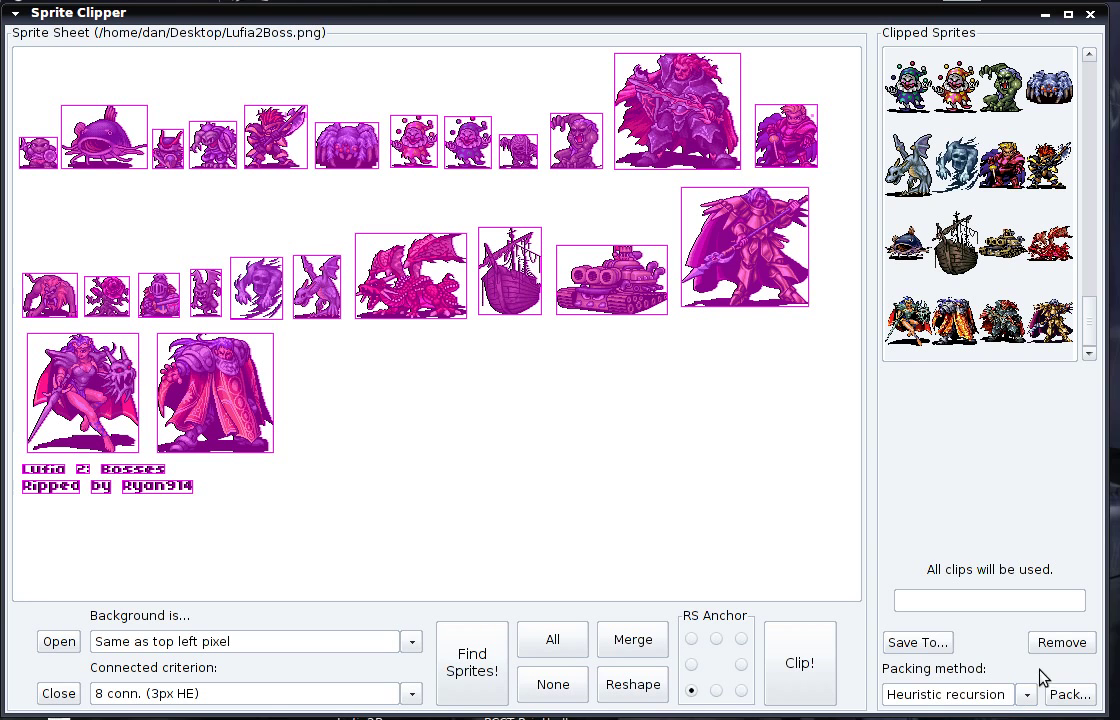
{"action": "left_click", "coordinate": [1085, 700]}
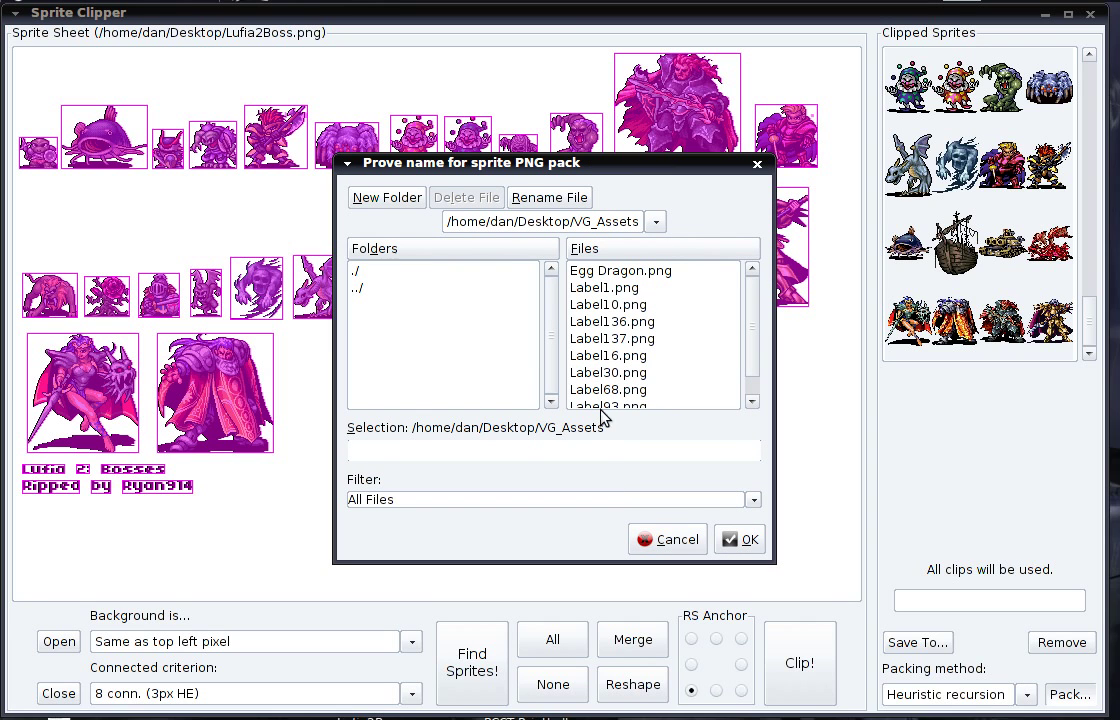
{"action": "type", "text": "New Sprite Pack"}
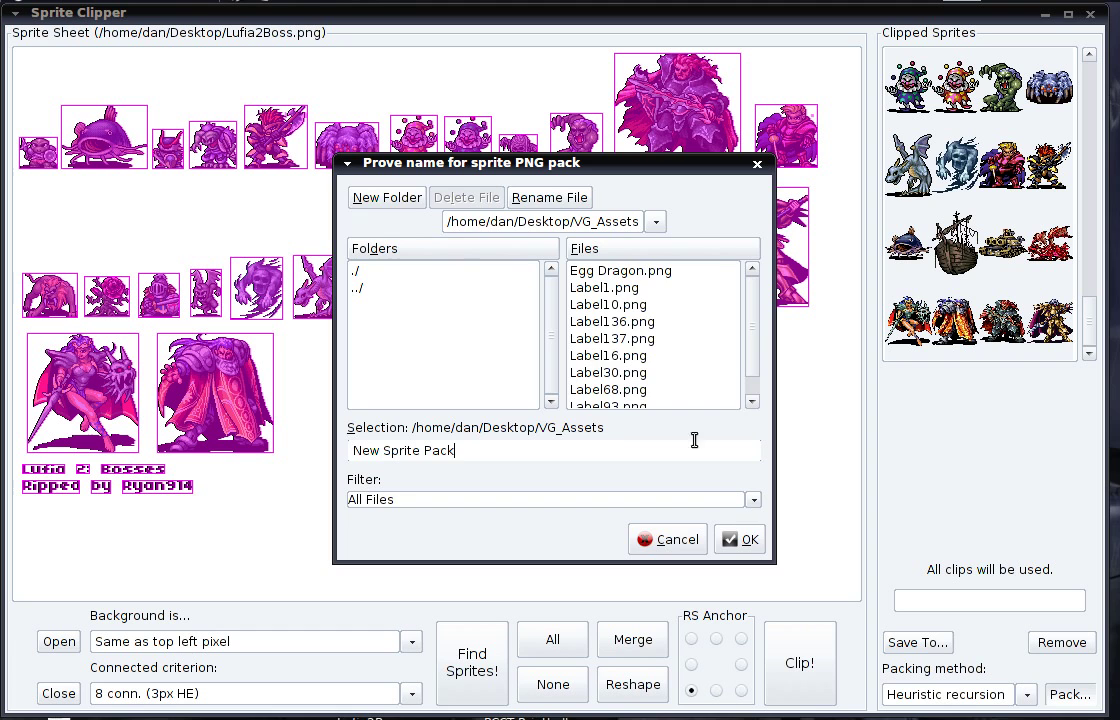
{"action": "left_click", "coordinate": [737, 540]}
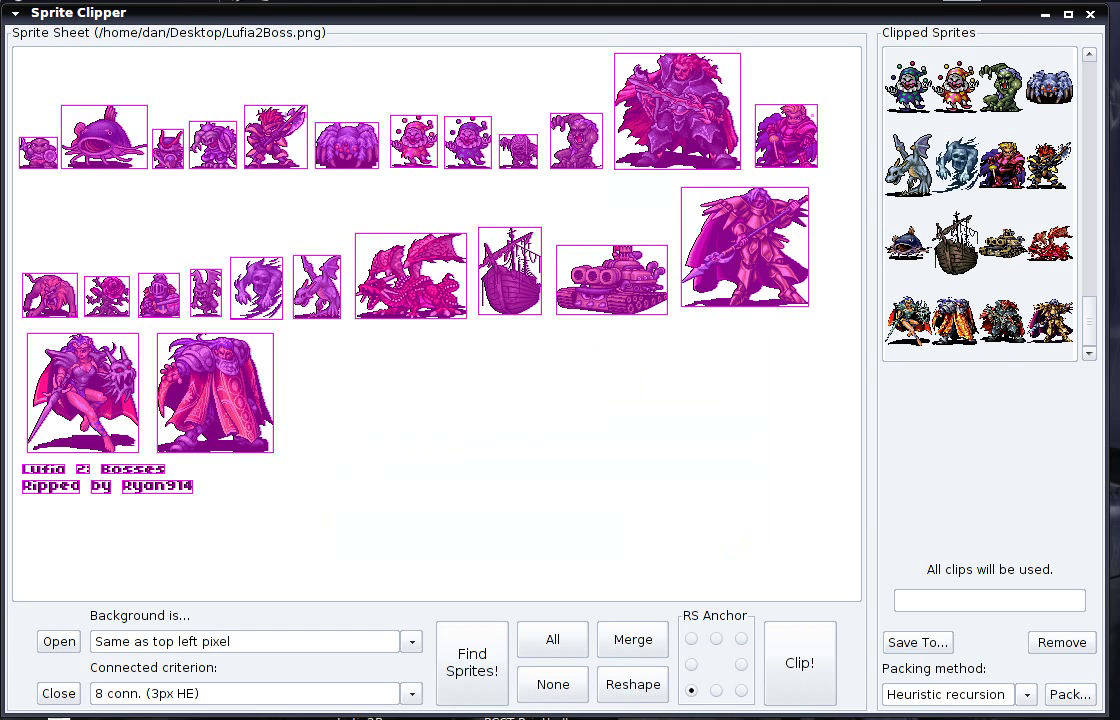
{"action": "left_click", "coordinate": [530, 712]}
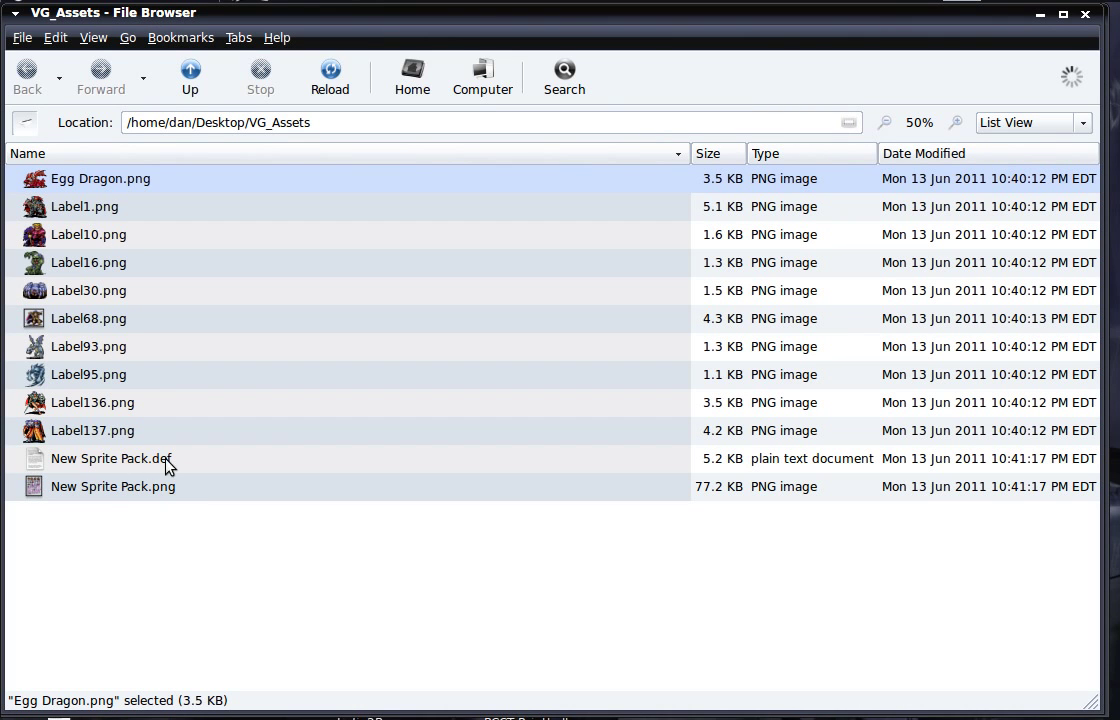
{"action": "double_click", "coordinate": [100, 490]}
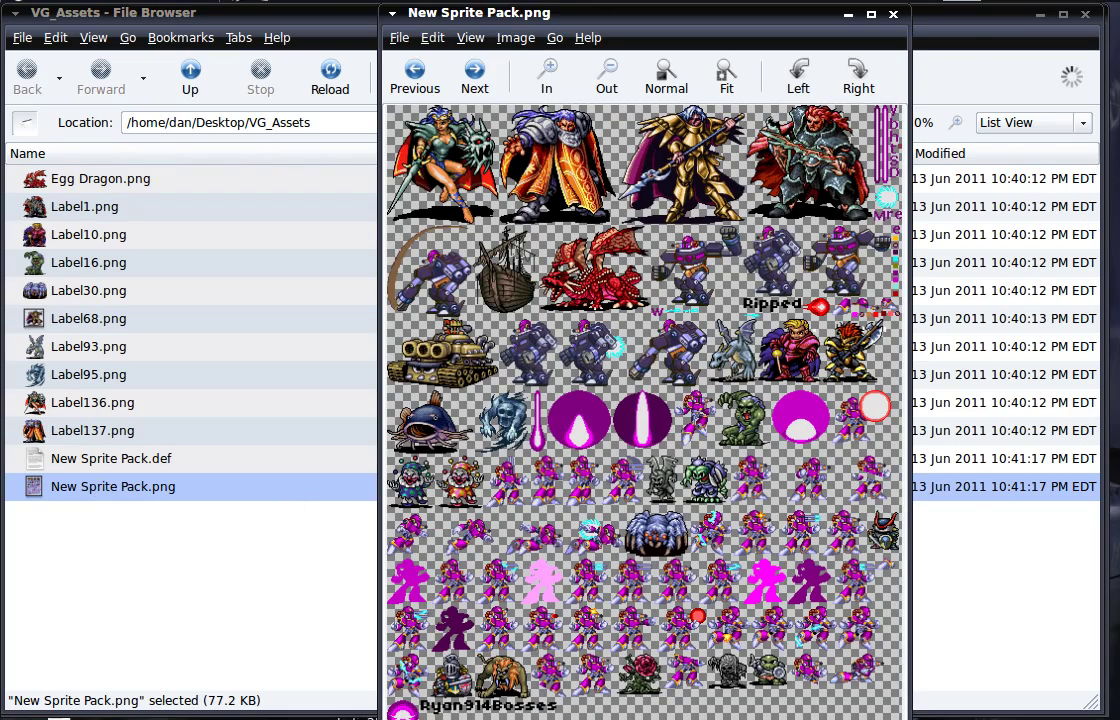
{"action": "mouse_move", "coordinate": [912, 716]}
{"action": "left_mouse_down"}
{"action": "mouse_move", "coordinate": [972, 710]}
{"action": "mouse_move", "coordinate": [955, 680]}
{"action": "mouse_move", "coordinate": [926, 697]}
{"action": "left_mouse_up"}
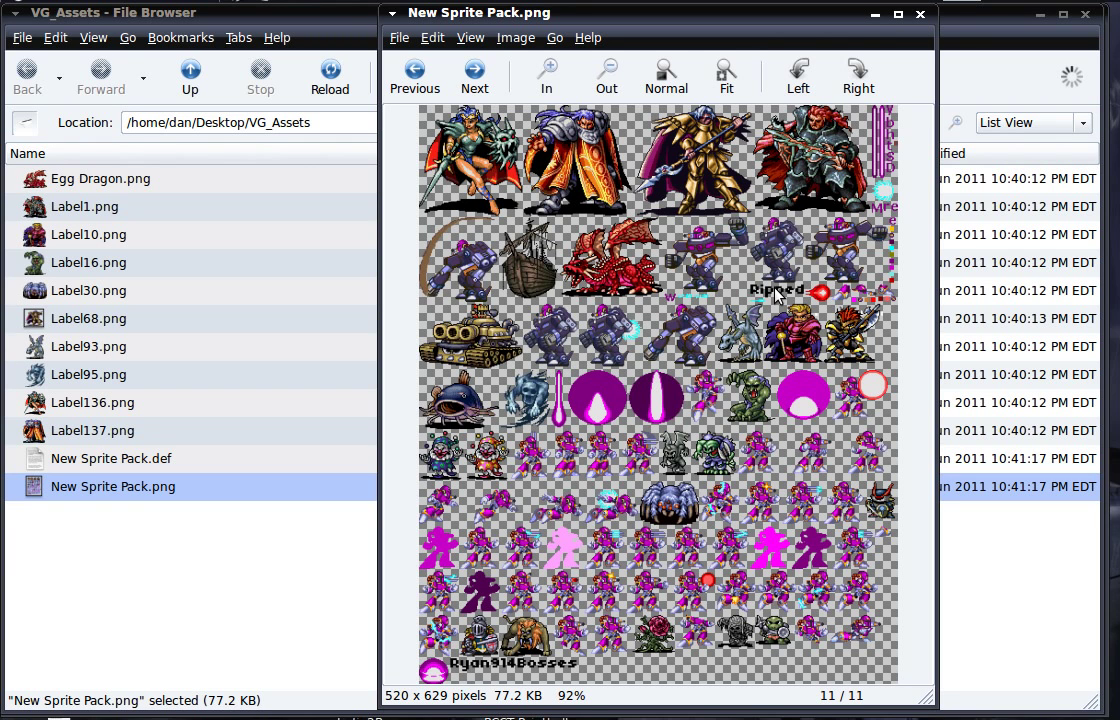
{"action": "left_click", "coordinate": [920, 16]}
Open New Sprite Pack.def in gedit and reload it from disk
{"action": "double_click", "coordinate": [100, 462]}
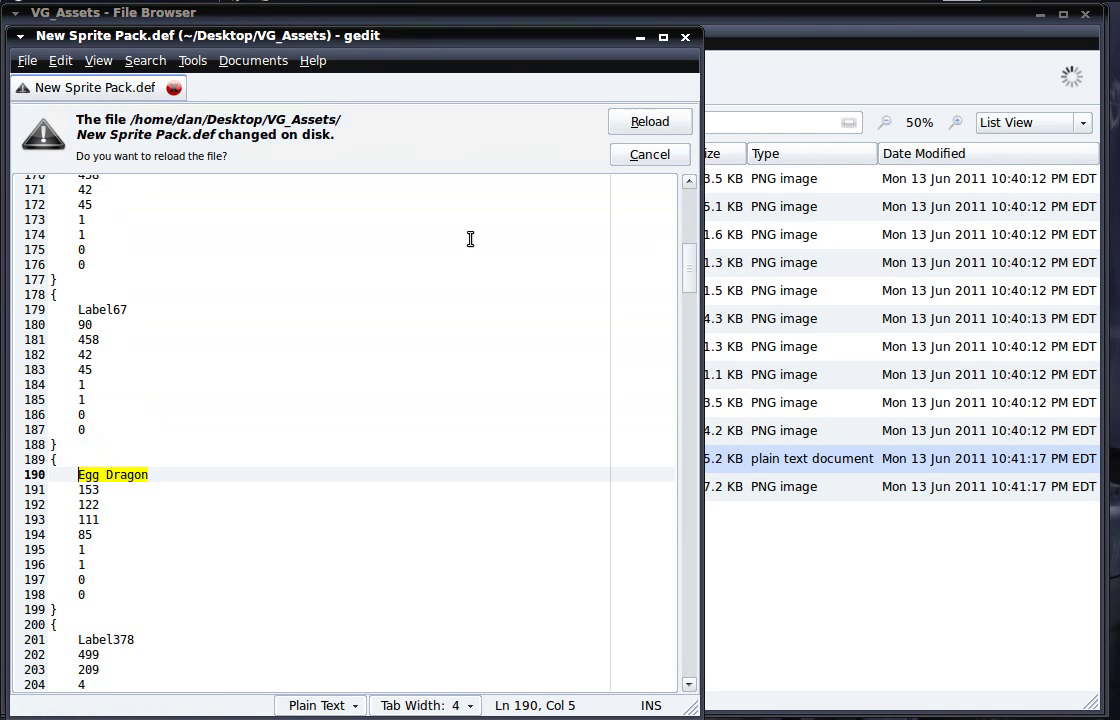
{"action": "left_click", "coordinate": [651, 126]}
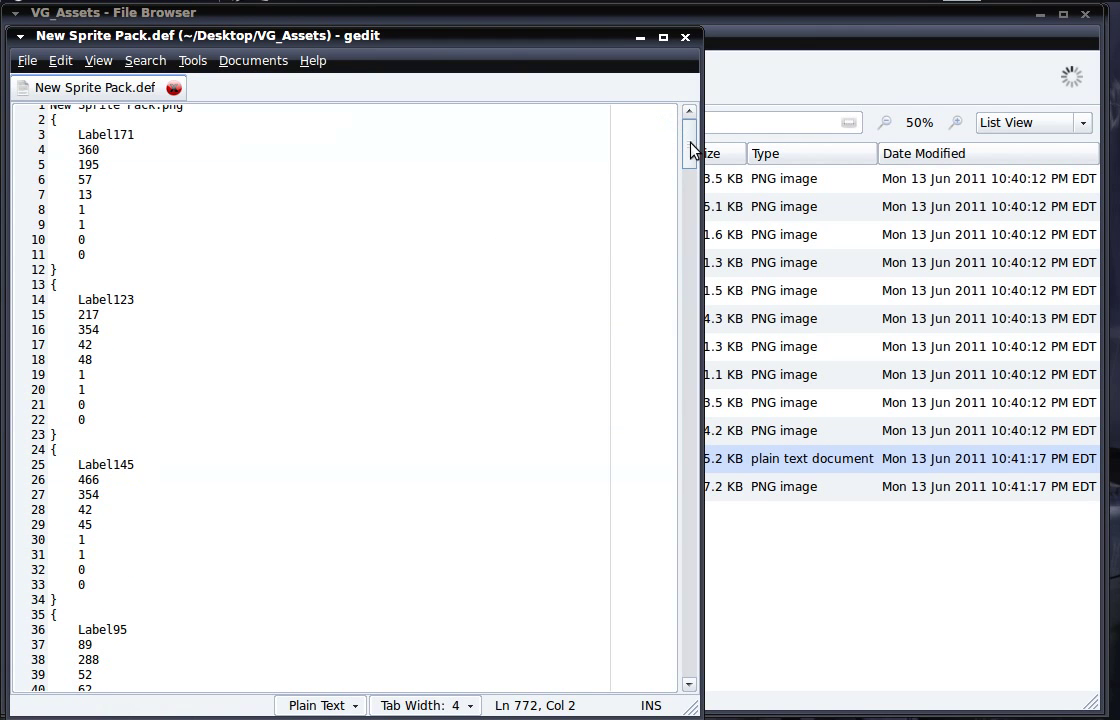
{"action": "scroll", "coordinate": [690, 115], "scroll_direction": "up", "scroll_amount": 1}
{"action": "left_click", "coordinate": [357, 277]}
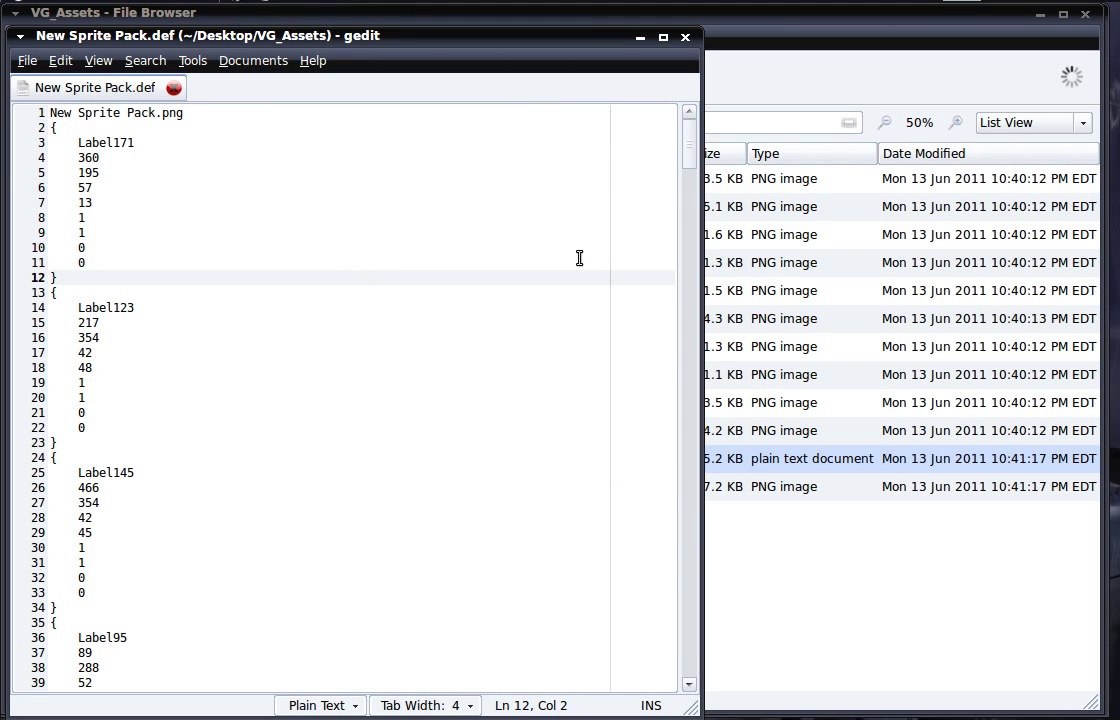
{"action": "mouse_move", "coordinate": [690, 143]}
{"action": "left_mouse_down"}
{"action": "mouse_move", "coordinate": [681, 200]}
{"action": "mouse_move", "coordinate": [683, 125]}
{"action": "left_mouse_up"}
Find the 'Egg Dragon' entry, close gedit, and reopen New Sprite Pack.png
{"action": "key", "text": "ctrl+f"}
{"action": "type", "text": "Egg Dragon"}
{"action": "key", "text": "Return"}
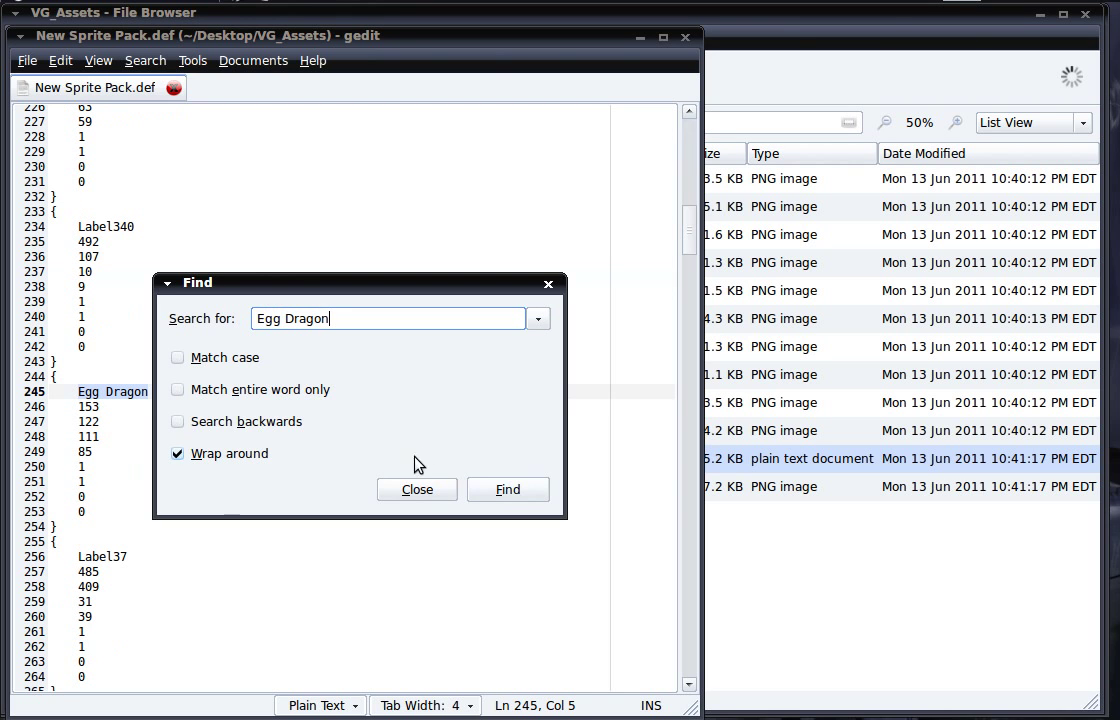
{"action": "left_click", "coordinate": [420, 490]}
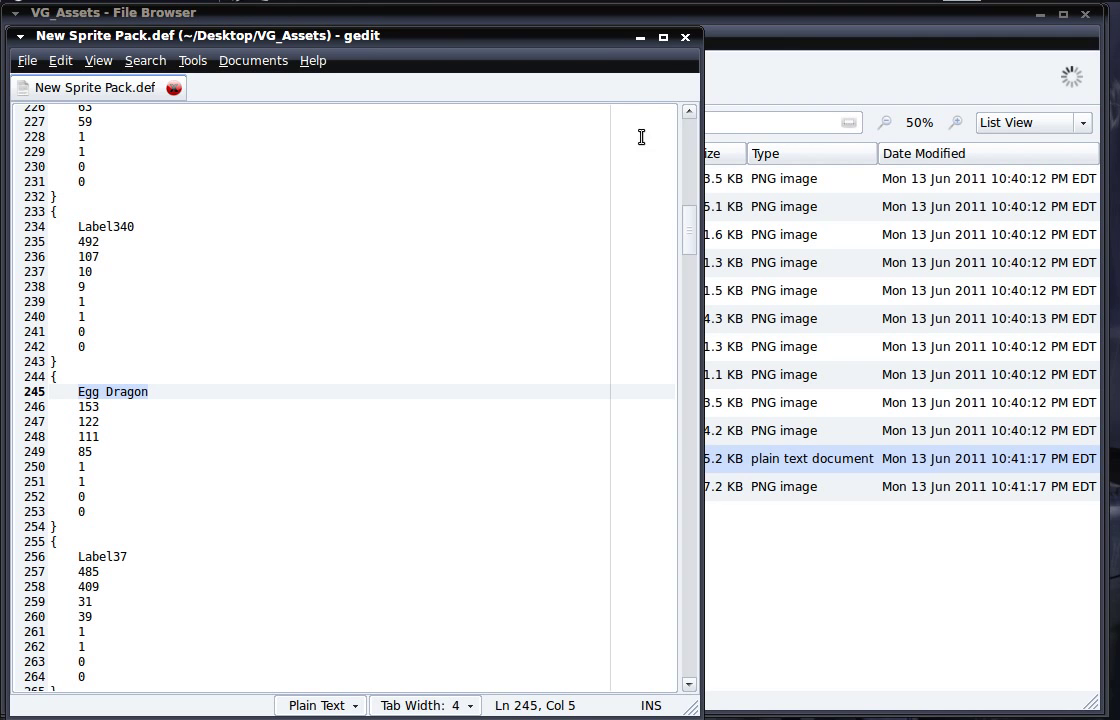
{"action": "left_click", "coordinate": [685, 39]}
{"action": "double_click", "coordinate": [145, 490]}
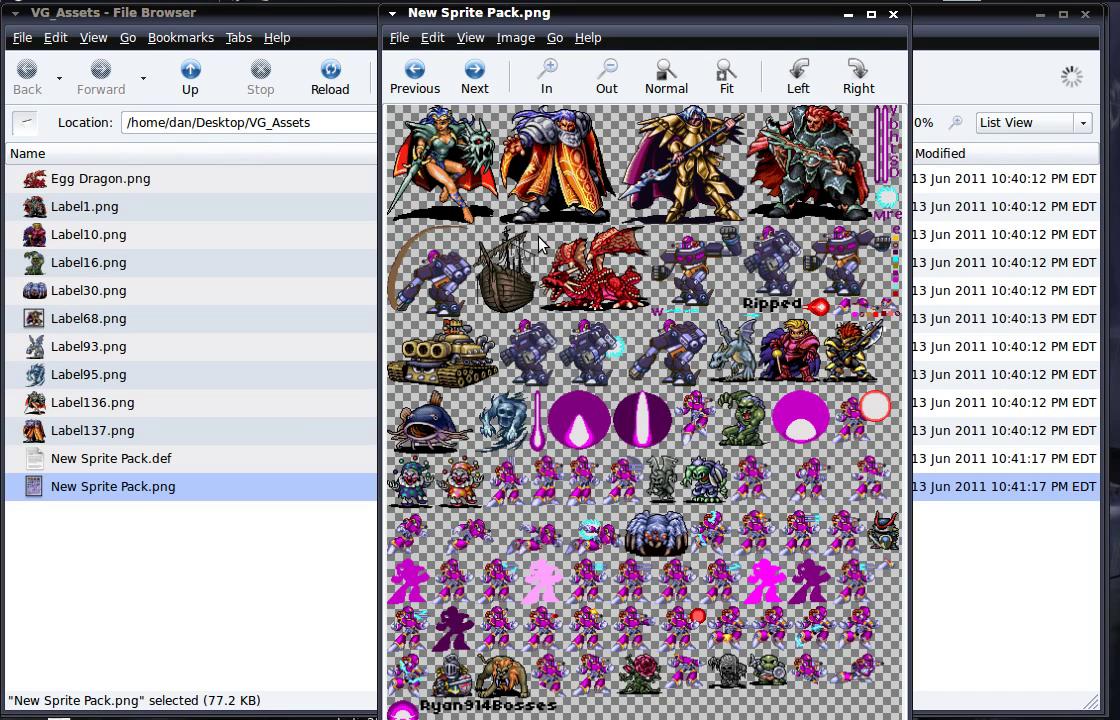
Widen the 520 x 629 New Sprite Pack.png viewer, then close it
{"action": "left_click_drag", "start_coordinate": [897, 714], "coordinate": [921, 716]}
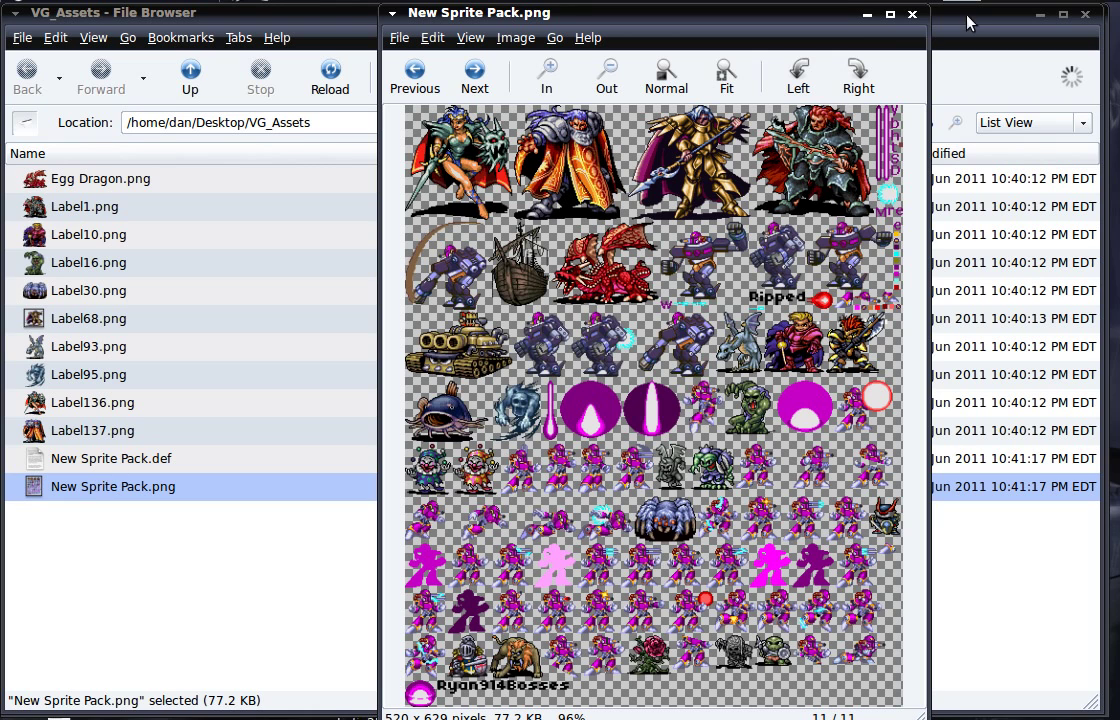
{"action": "left_click", "coordinate": [912, 15]}
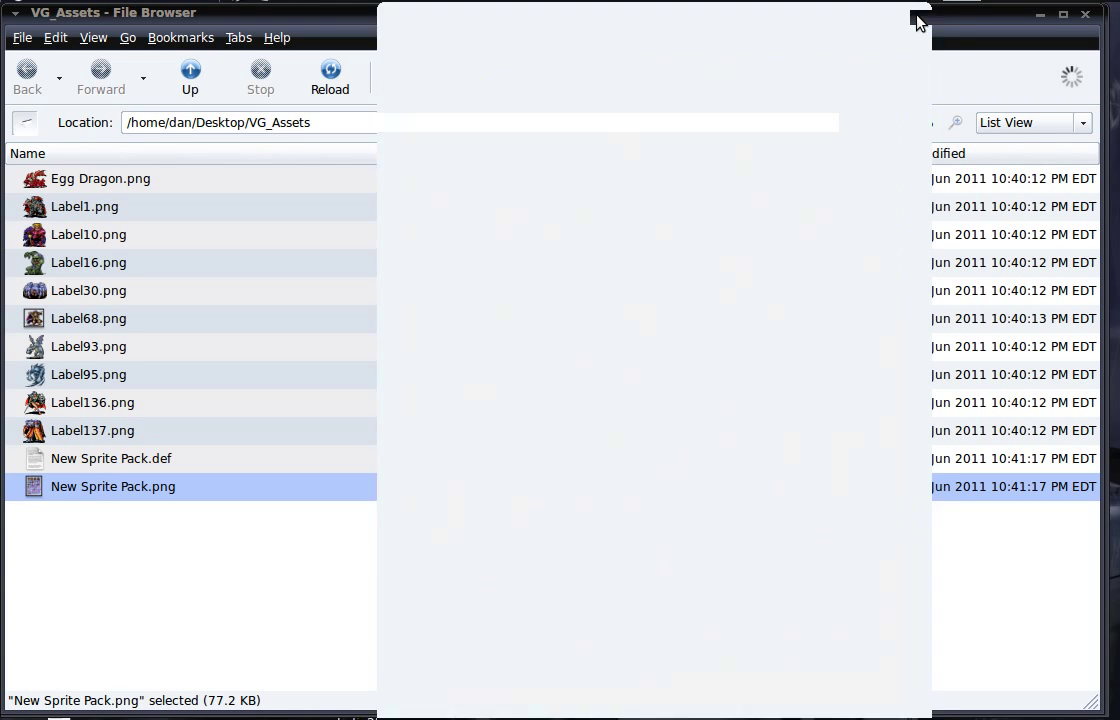